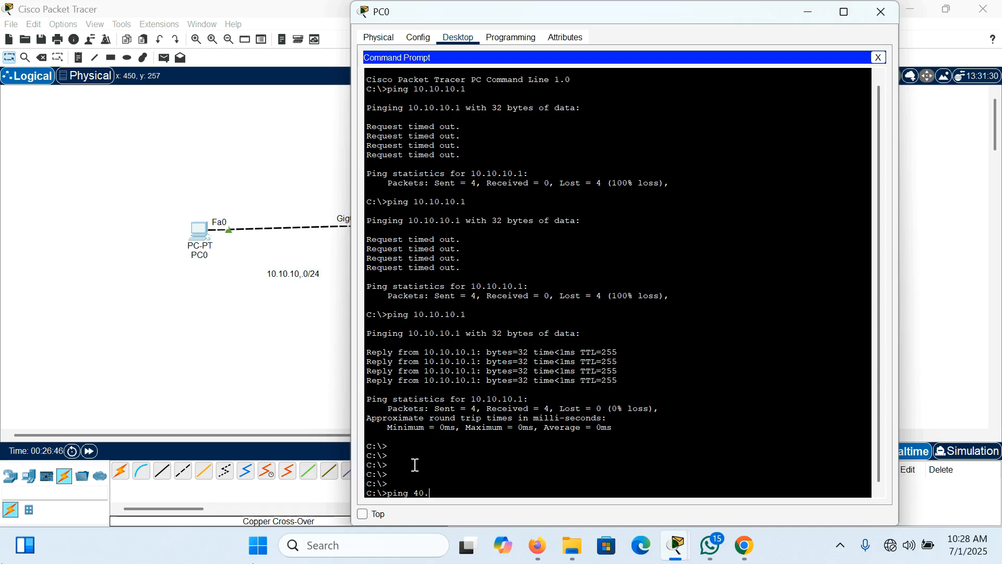
Step: Ping 40.40.40.2 from PC0's command prompt and check the IPv4 settings of its FastEthernet0 interface
key(Return)
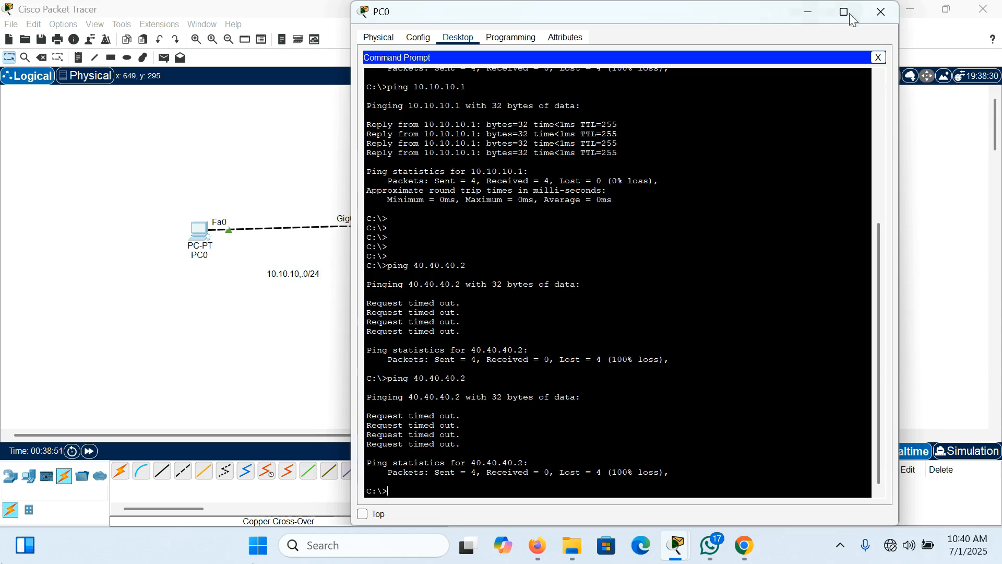
click(879, 13)
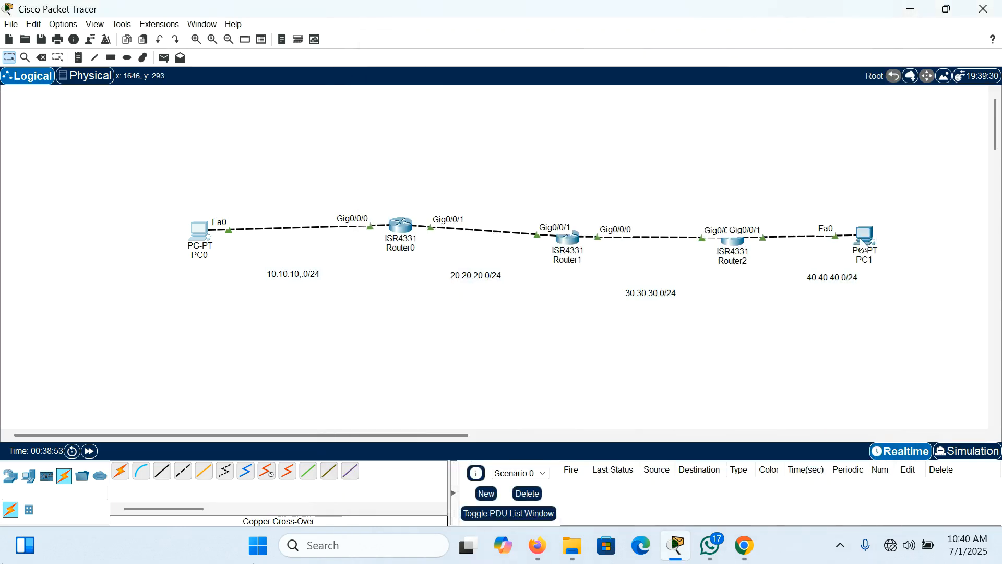
click(202, 234)
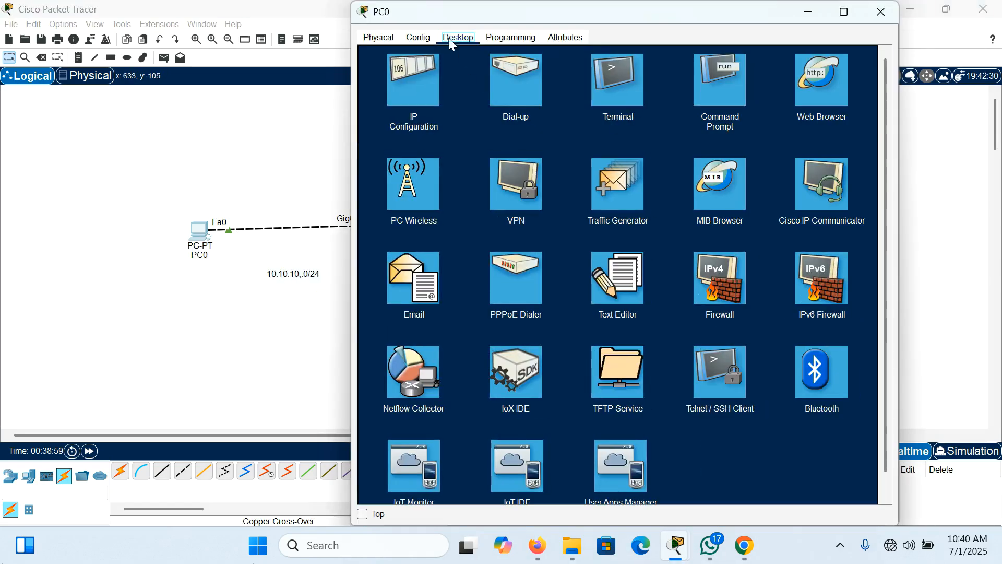
click(418, 38)
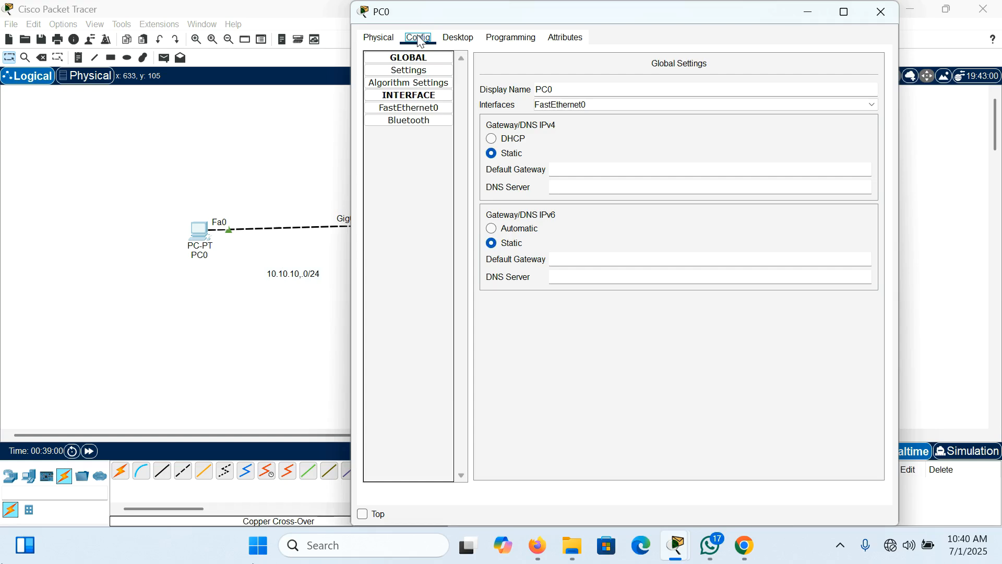
click(395, 111)
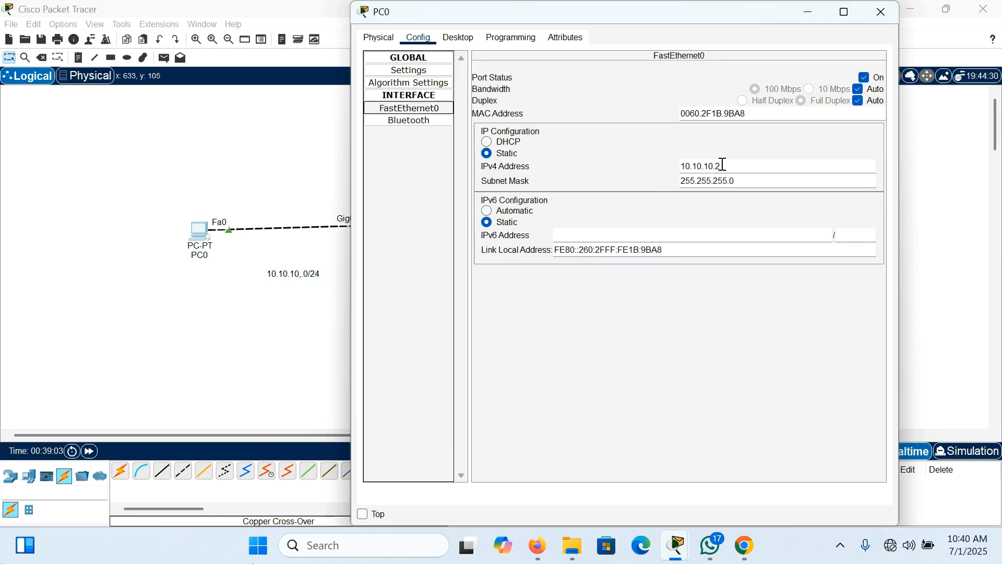
click(889, 13)
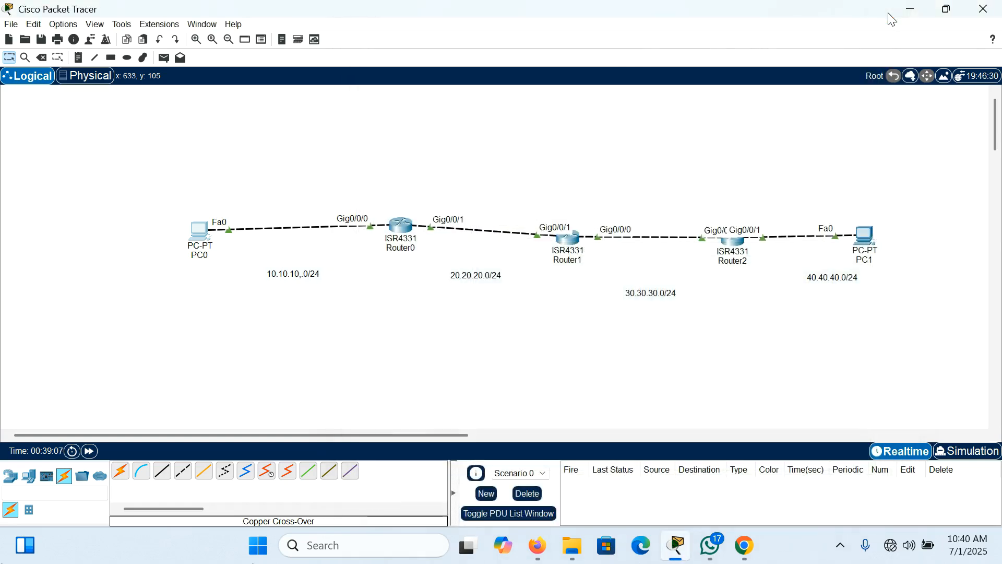
Step: Ping 10.10.10.2 from PC1's command prompt
click(866, 238)
click(458, 38)
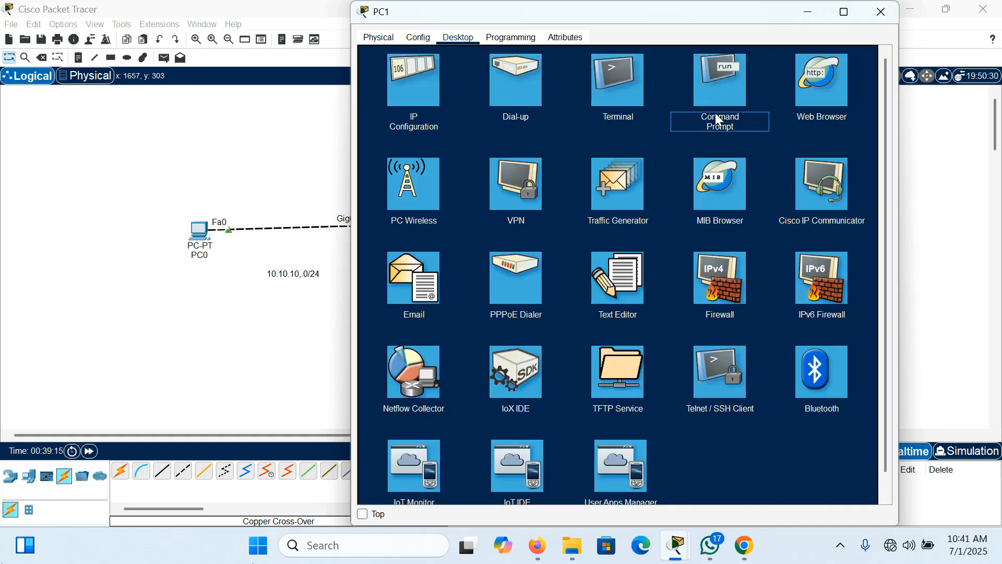
click(715, 92)
text(ping)
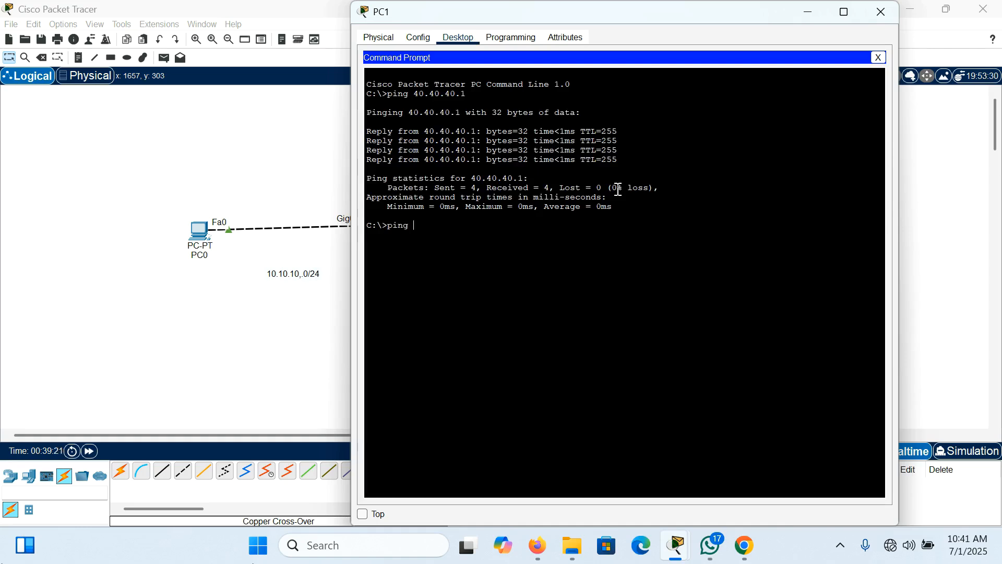
text( 10.10.10.2)
key(Return)
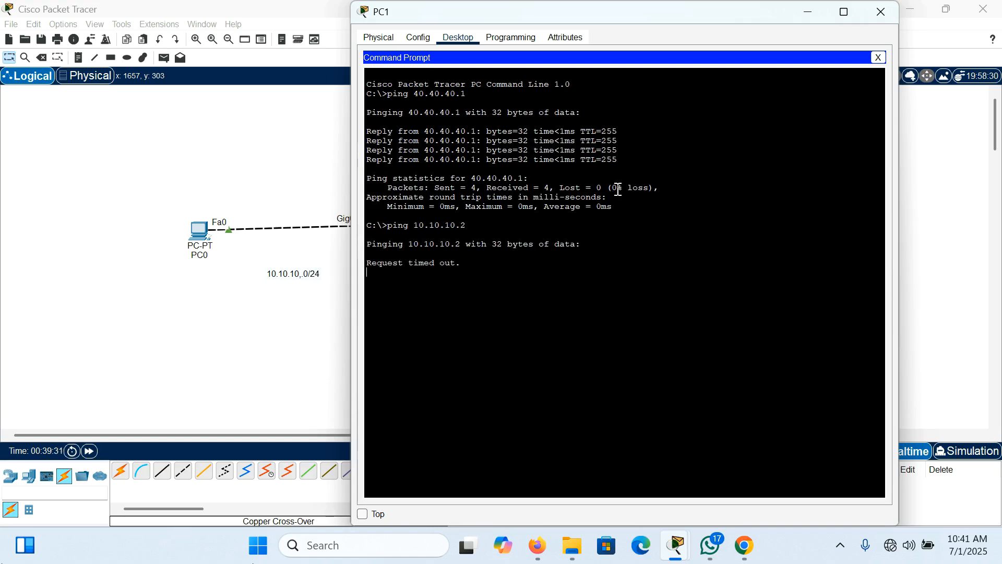
click(880, 12)
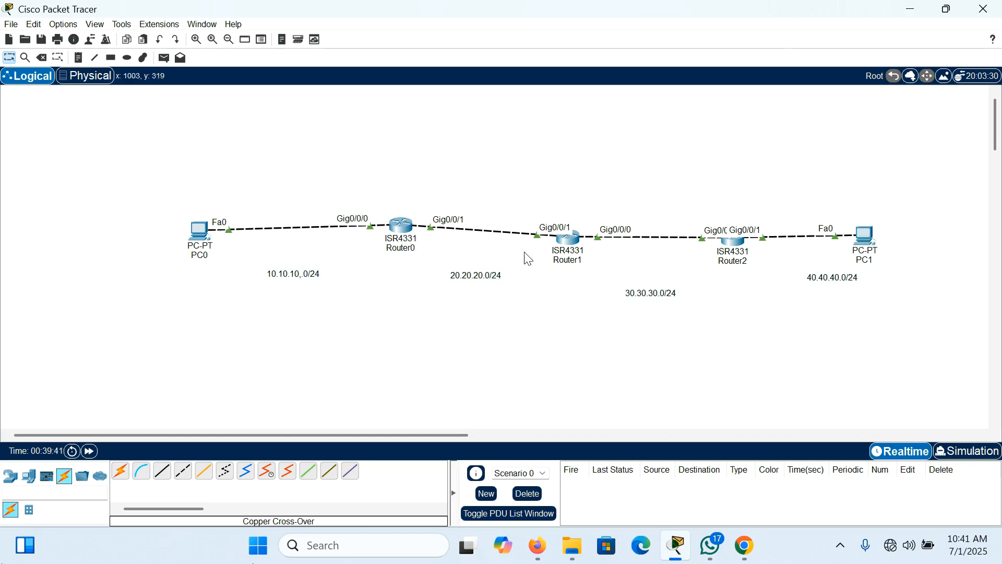
Step: Highlight the network address labels one after another and shift the 30.30.30.0/24 label slightly towards Router2
drag(441, 264, 538, 302)
drag(252, 260, 337, 298)
click(247, 268)
drag(603, 284, 703, 322)
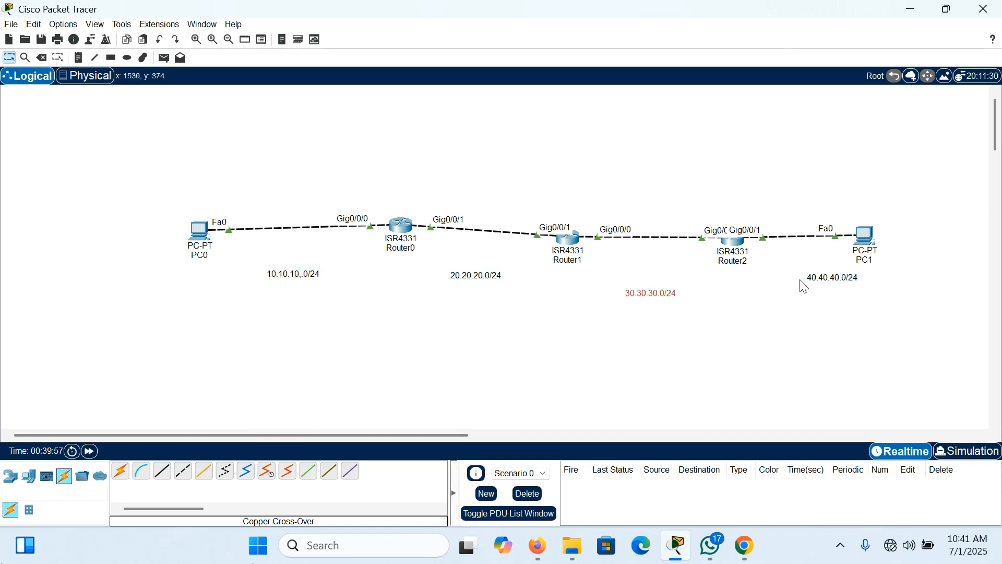
drag(802, 264, 884, 308)
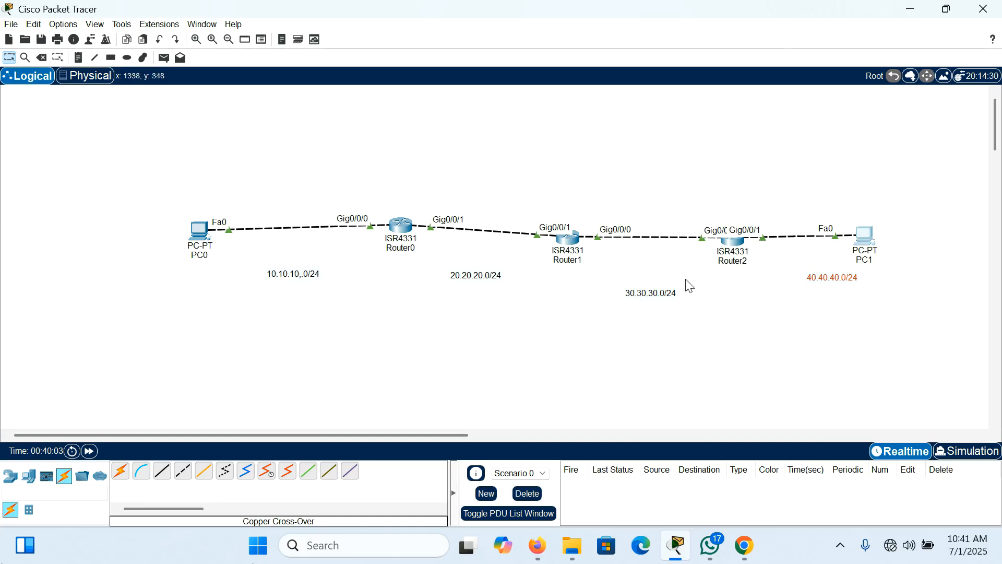
drag(612, 273, 695, 319)
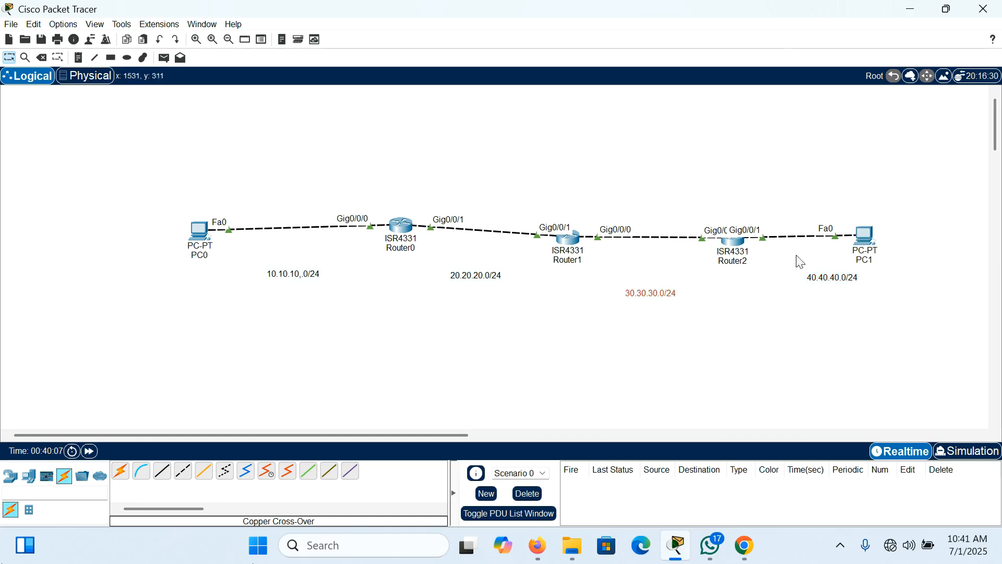
drag(792, 264, 910, 312)
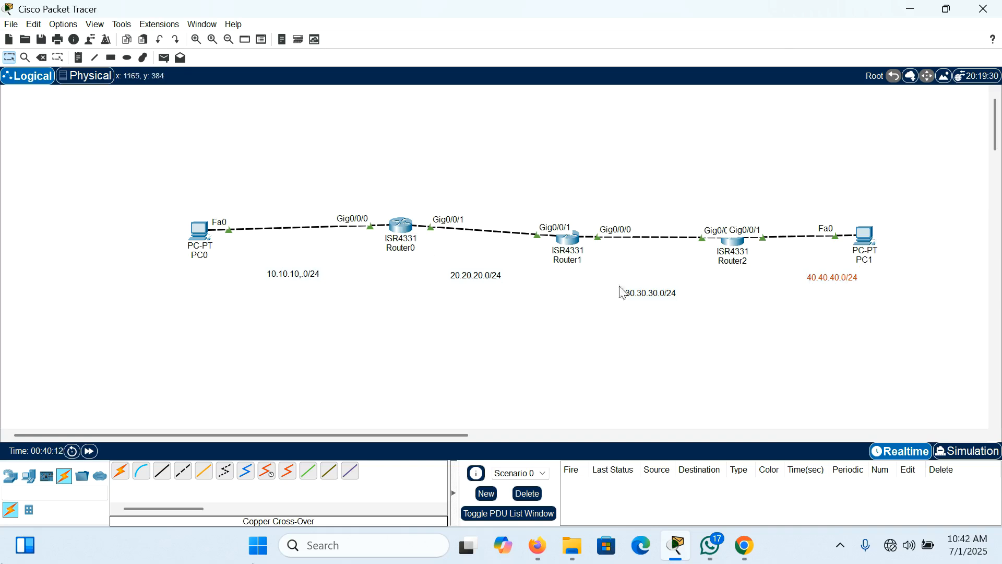
click(657, 296)
drag(657, 295, 671, 299)
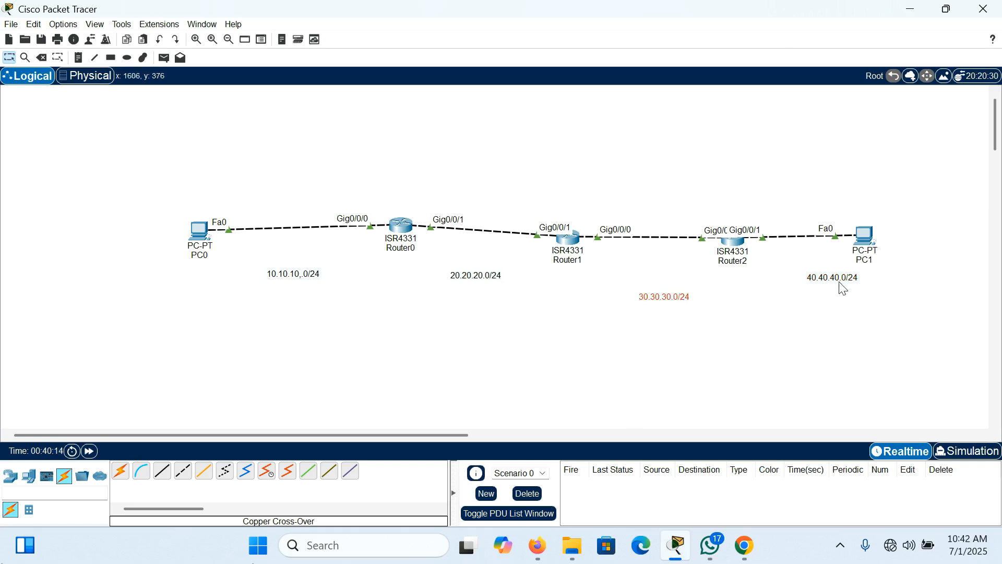
Step: Look up the IP address of Router1's GigabitEthernet0/0/1 interface in its command line output
drag(530, 219, 564, 279)
mouse_move(562, 246)
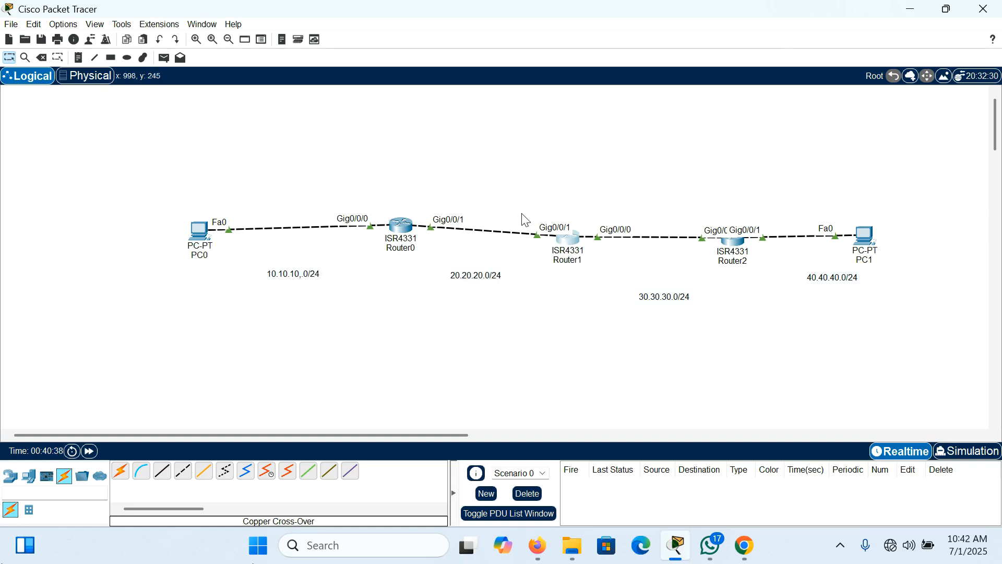
drag(521, 213, 577, 232)
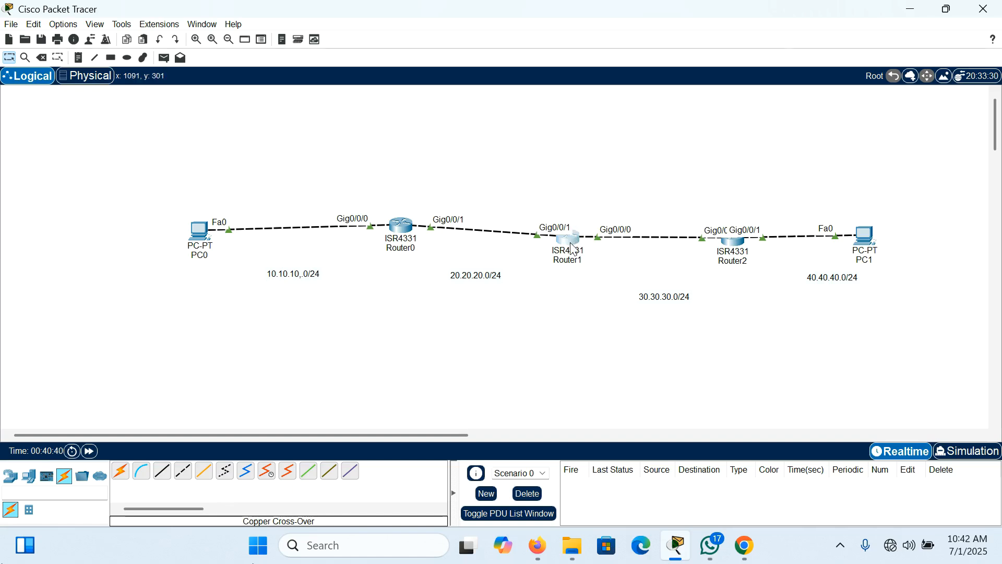
click(572, 248)
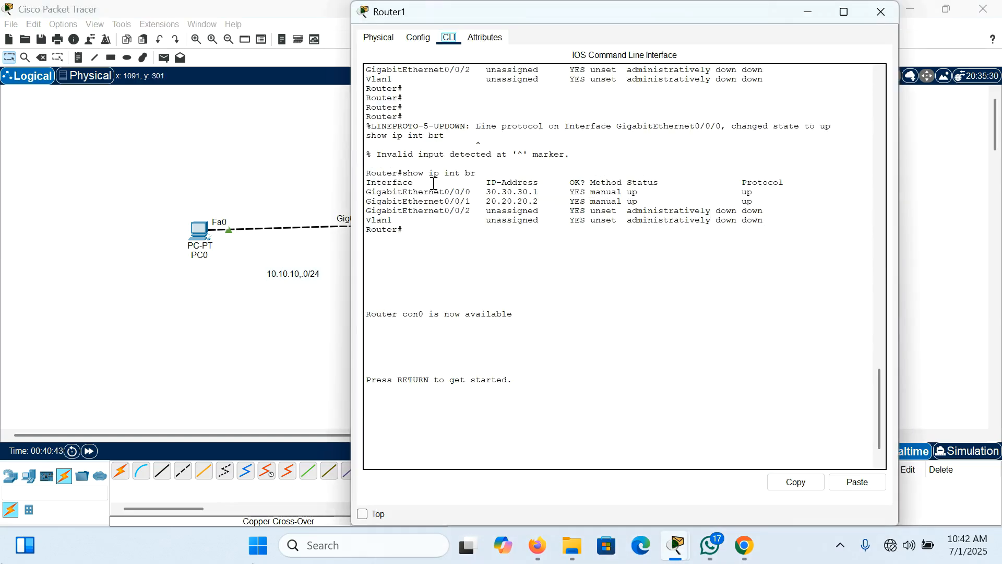
drag(470, 201, 543, 202)
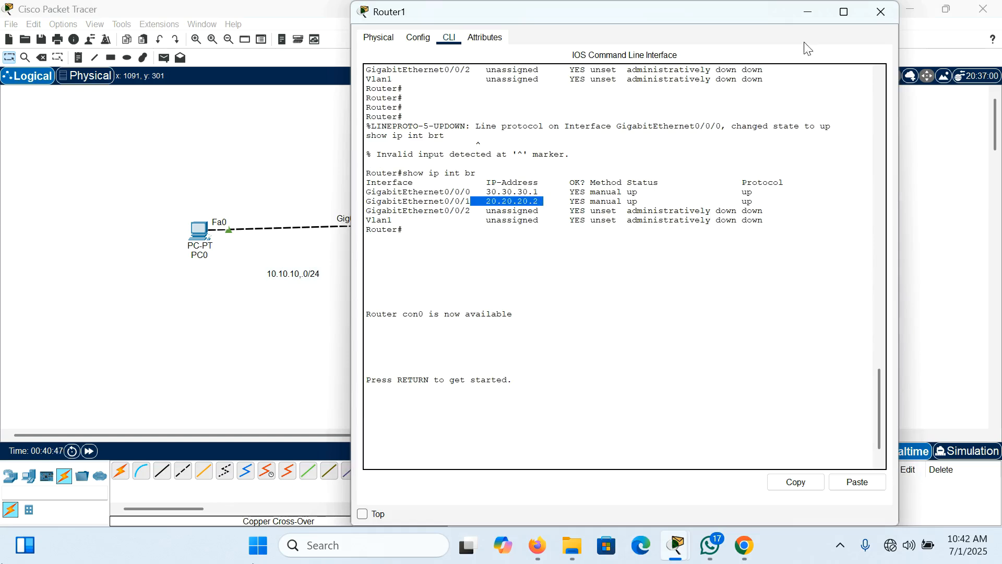
click(876, 11)
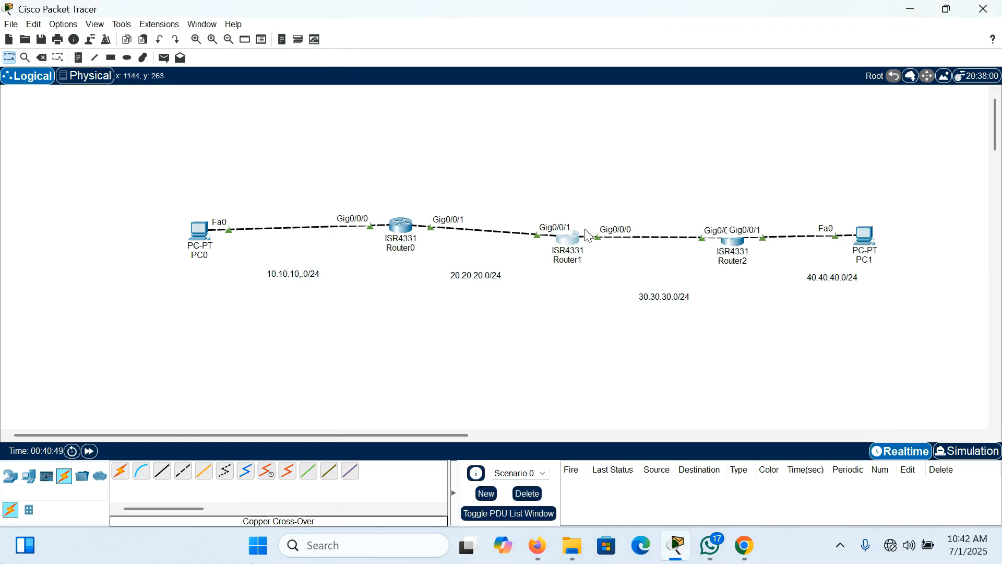
Step: Place a note reading ".2" beside Router1's Gig0/0/1 port label
click(78, 57)
click(532, 219)
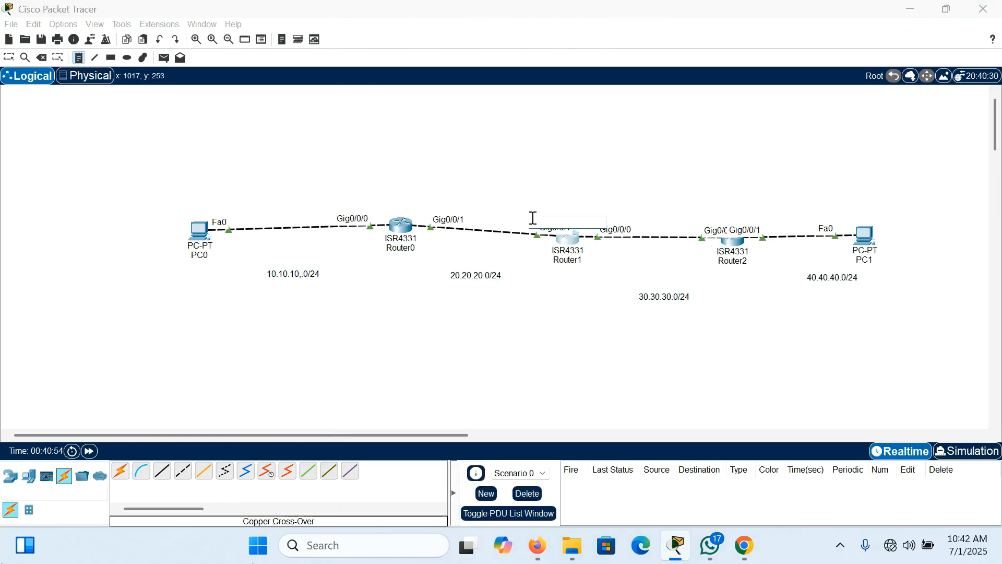
click(579, 150)
key(Escape)
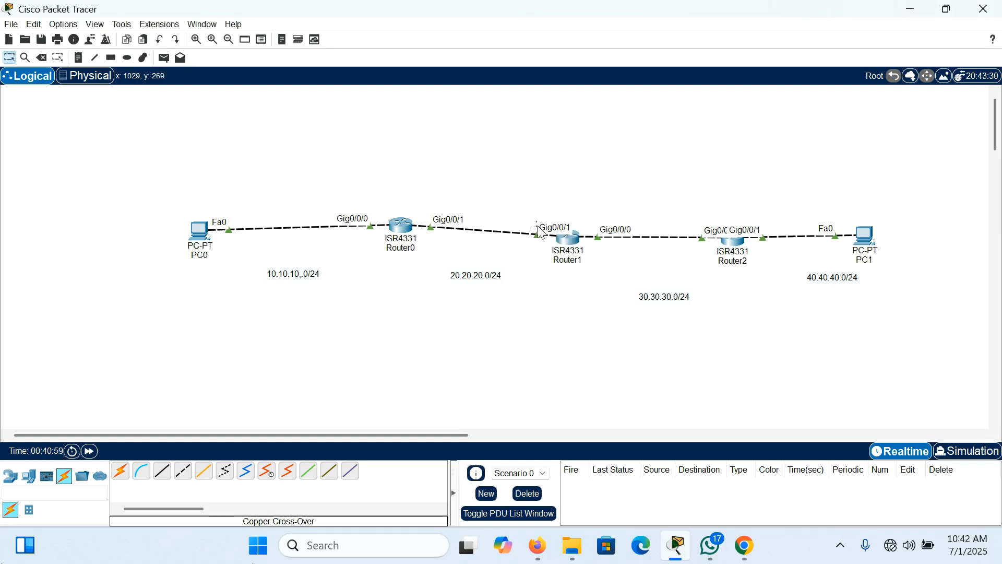
click(531, 225)
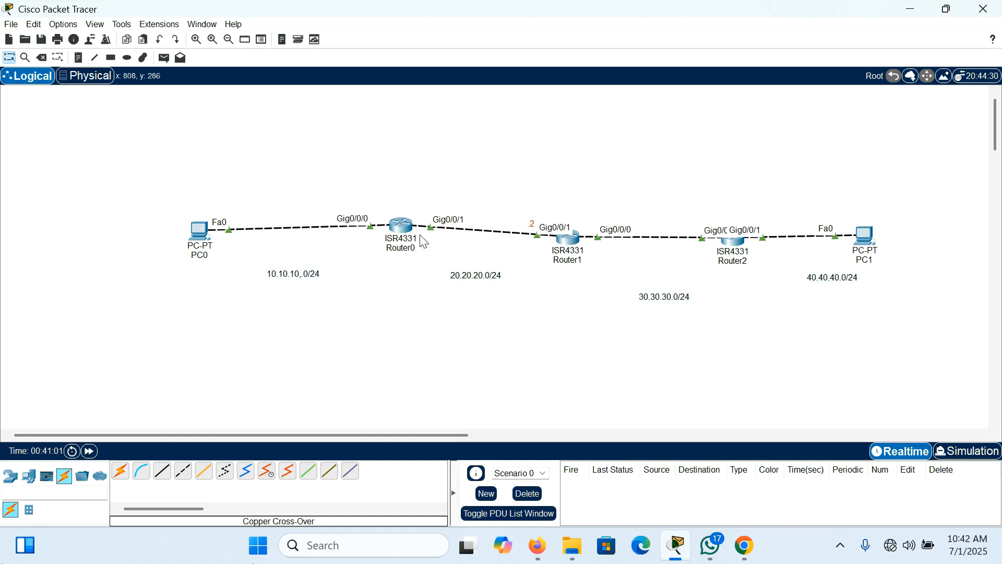
Step: Open Router0's command line and start a console session
click(404, 231)
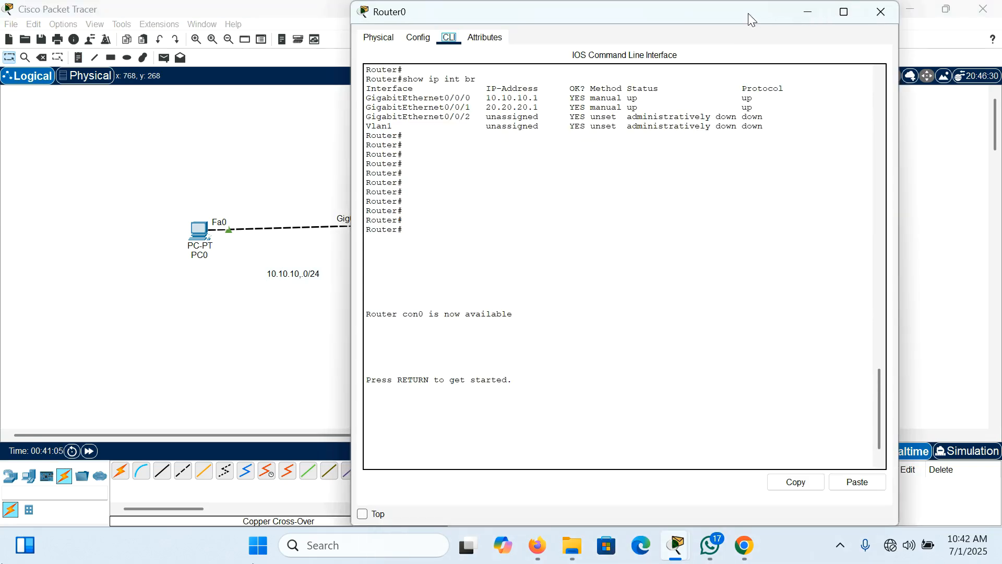
drag(745, 17, 582, 353)
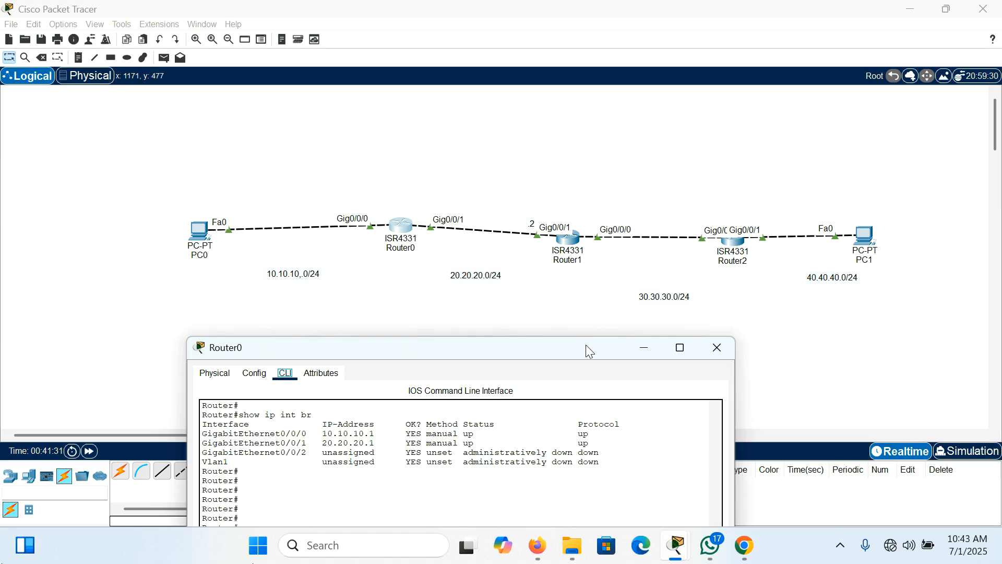
drag(586, 344, 399, 42)
click(243, 446)
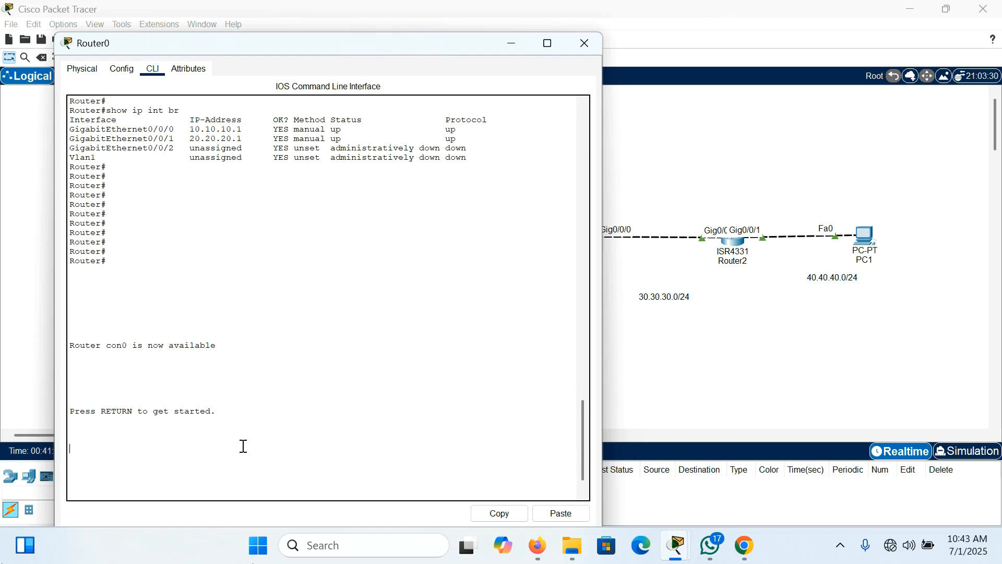
key(Return)
key(Return)
key(Return)
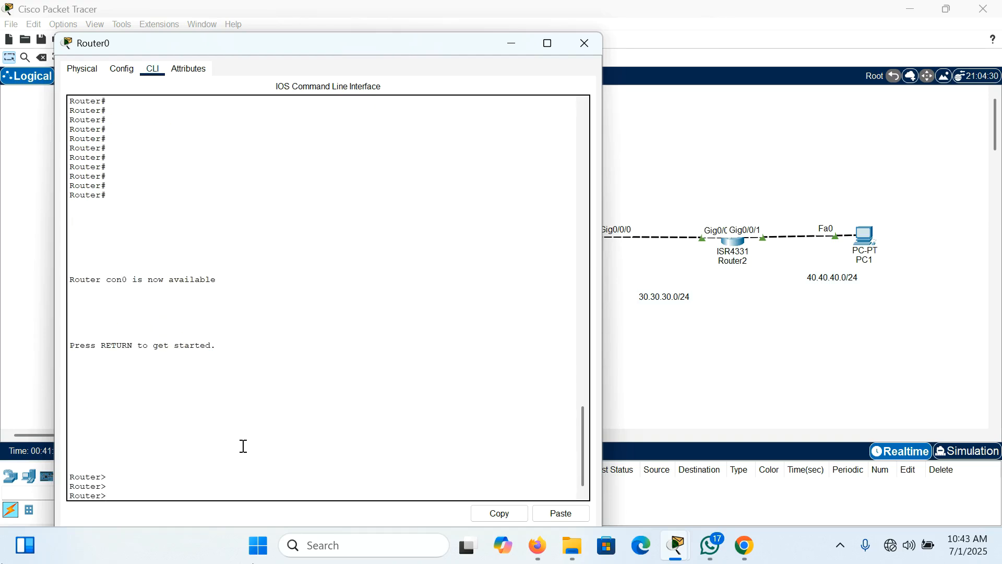
Step: Enter privileged mode on Router0 with "en" and global configuration mode with "conf t"
text(en)
key(Return)
key(Return)
key(Return)
text(conf t)
key(Return)
key(Return)
key(Return)
key(Return)
key(Return)
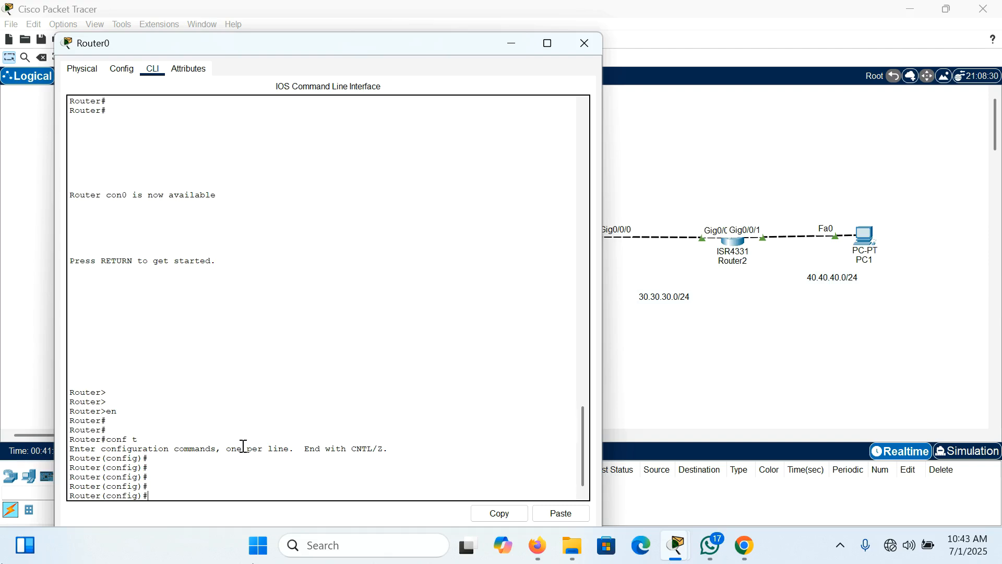
Step: Begin a static route command on Router0 for network 30.30.30.0 with mask 255.255.255.0, checking the topology for the next hop
text(ip route 30)
text(.30.30.0 255.255.255)
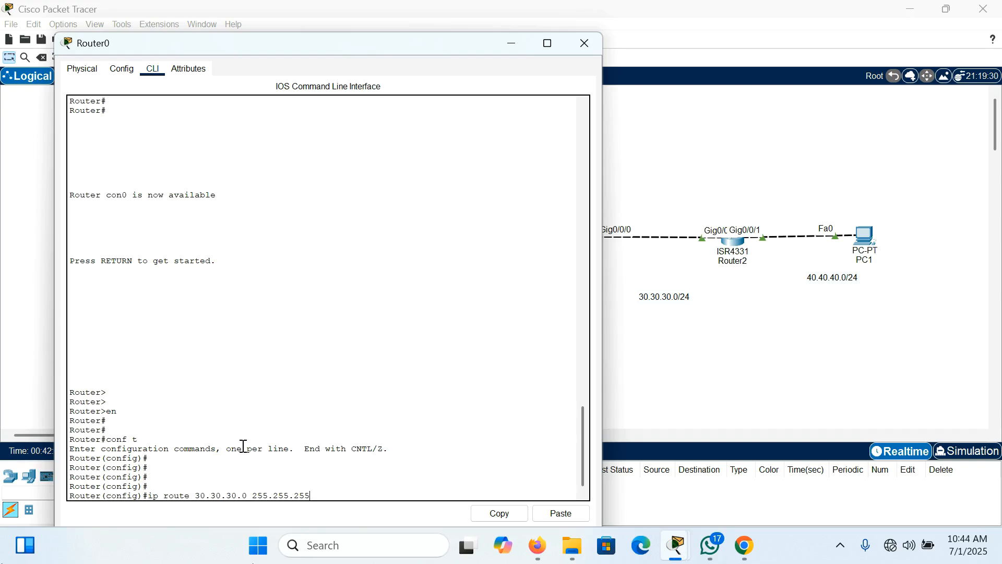
text(.0)
drag(490, 48, 505, 392)
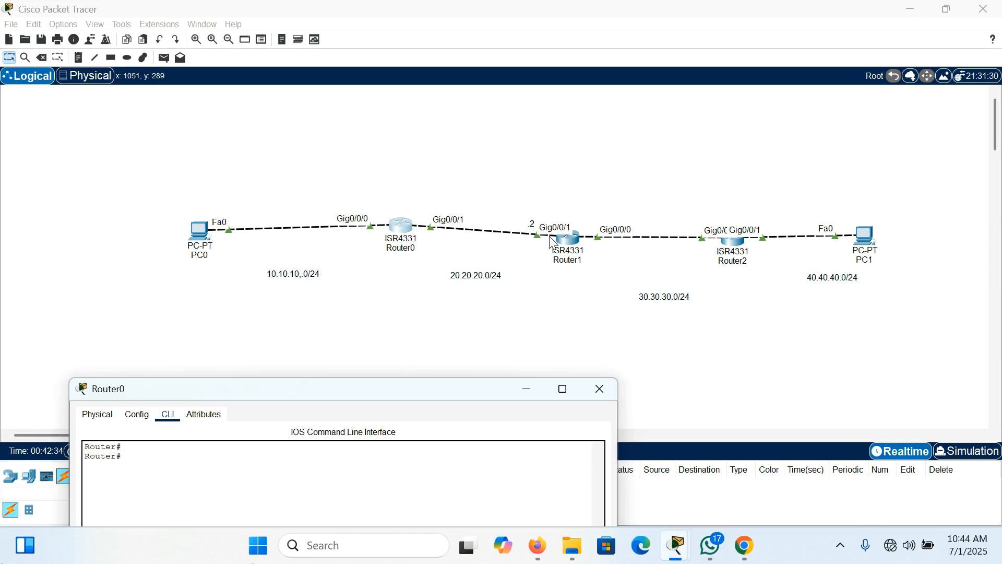
drag(486, 395, 600, 7)
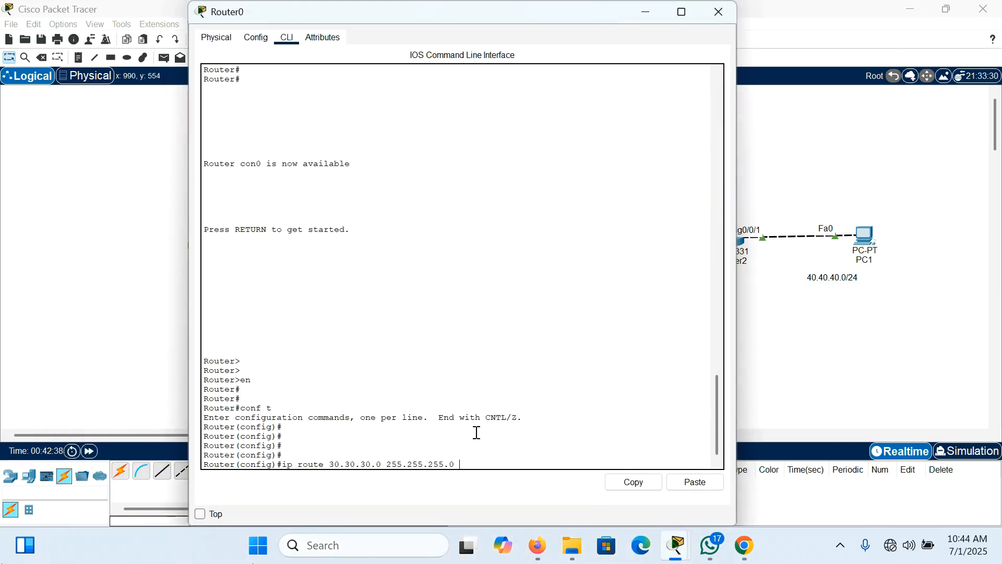
Step: Complete the 30.30.30.0 route with next hop 20.20.20.2, query its remaining options and submit it
text(.20.20.2)
text(?)
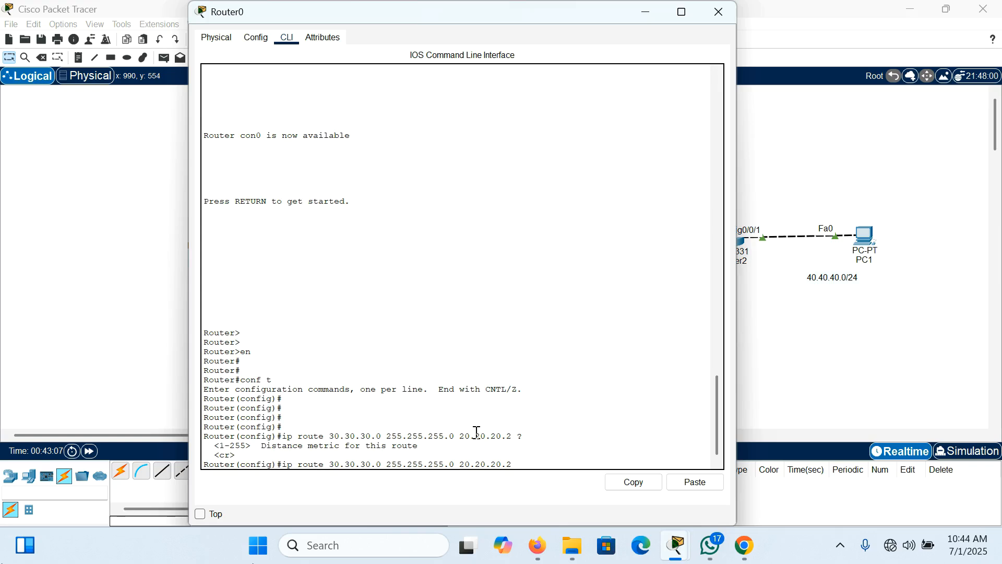
key(Return)
key(Return)
key(Return)
key(Return)
key(Return)
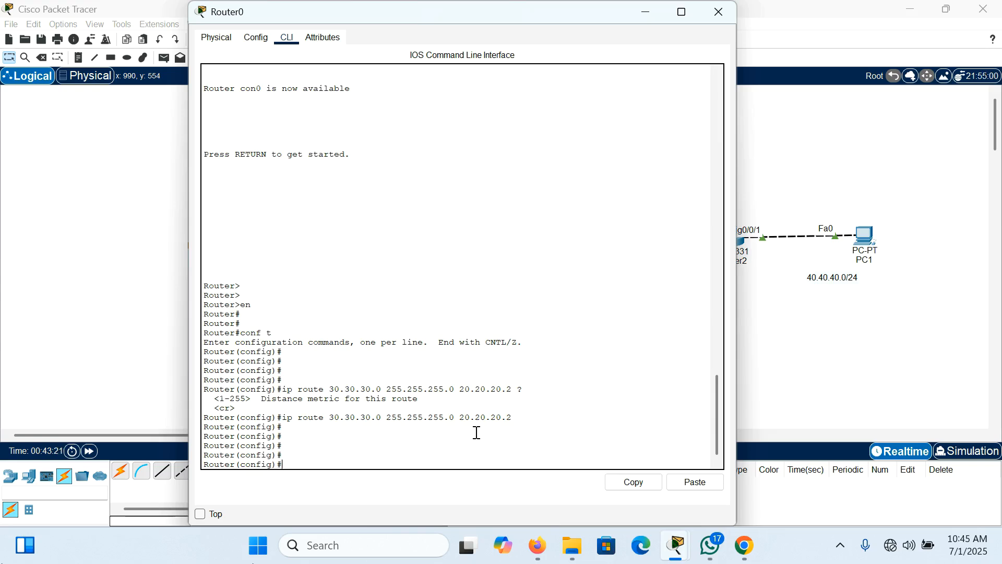
Step: Recall the previous static route command on Router0 and change its destination network to 40.40.40.0
key(Up)
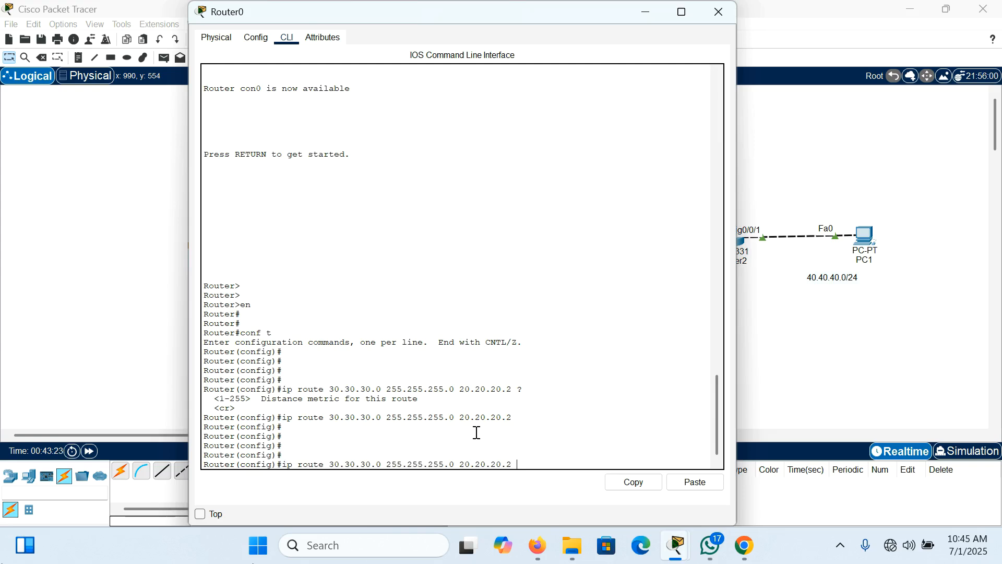
key(Left)
key(Left)
key(Left)
key(Left)
key(Left)
key(Left)
key(Left)
key(Left)
key(Left)
key(Left)
key(Left)
key(Left)
key(Left)
key(Left)
key(BackSpace)
key(BackSpace)
key(BackSpace)
key(BackSpace)
key(BackSpace)
key(BackSpace)
key(BackSpace)
key(BackSpace)
text(40.40.40)
Step: Check the mask 255.255.255.0 and next hop 20.20.20.2 in the 40.40.40.0 route command and submit it
drag(450, 464, 407, 464)
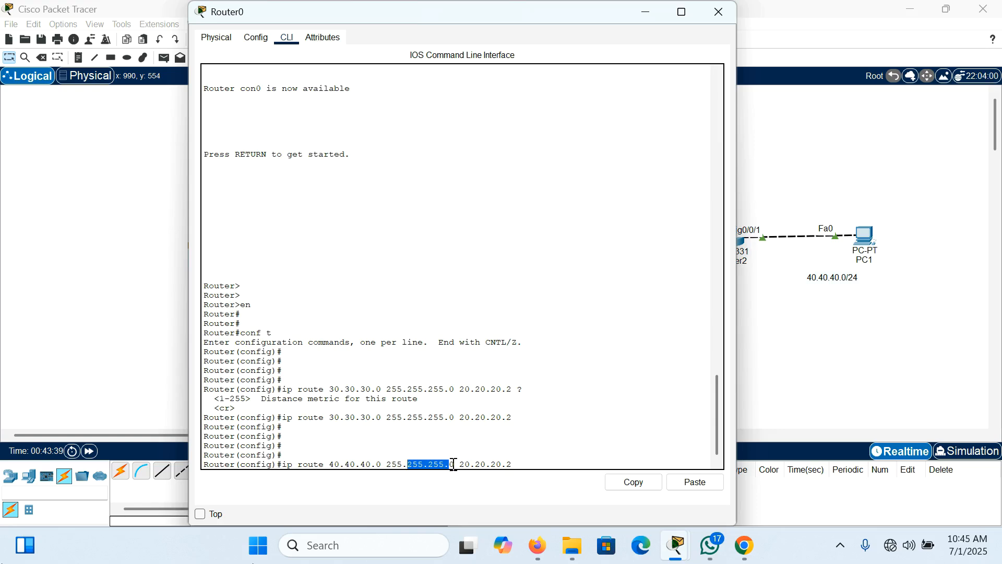
click(453, 464)
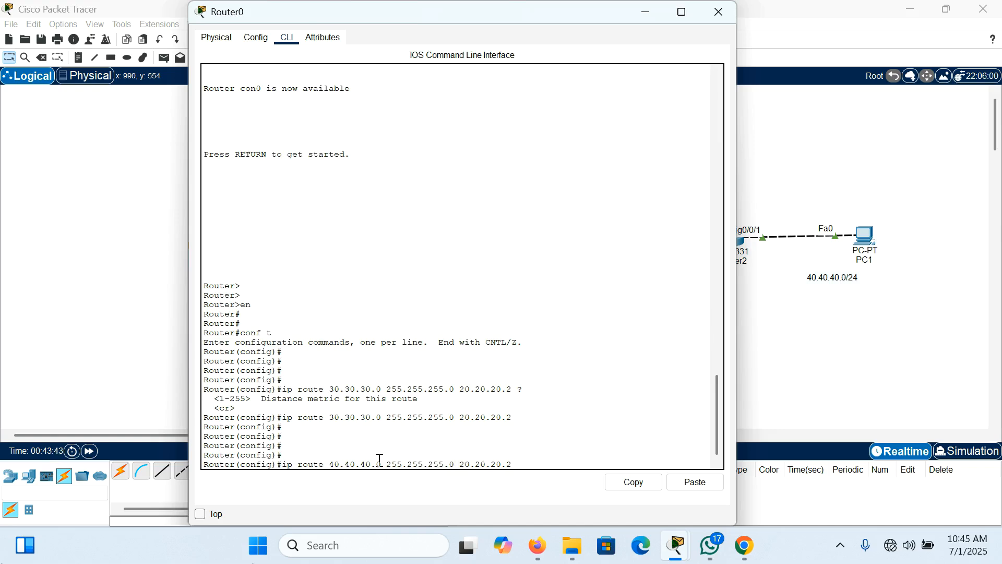
drag(460, 463, 516, 464)
click(516, 462)
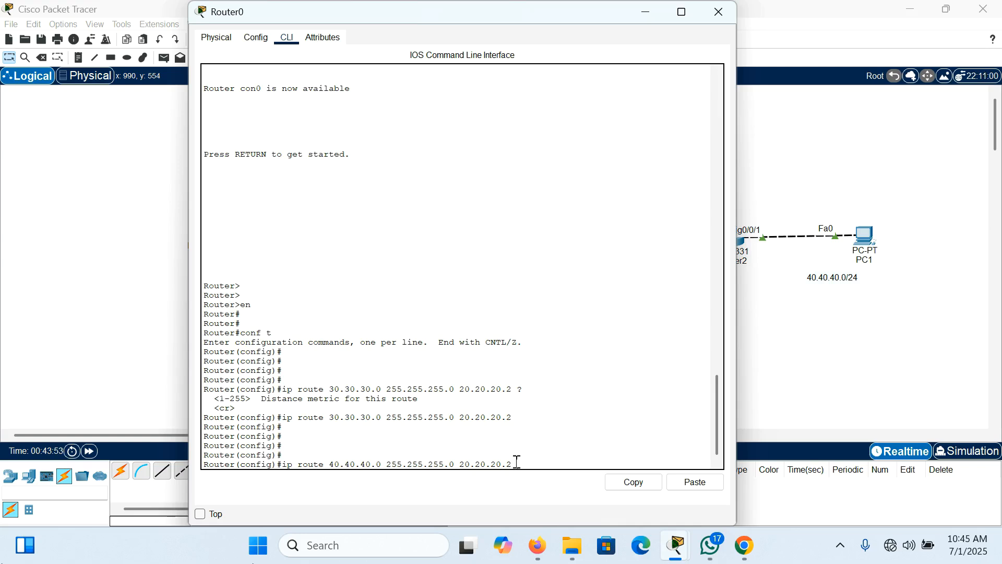
key(Return)
key(Return)
key(Return)
key(Return)
key(Return)
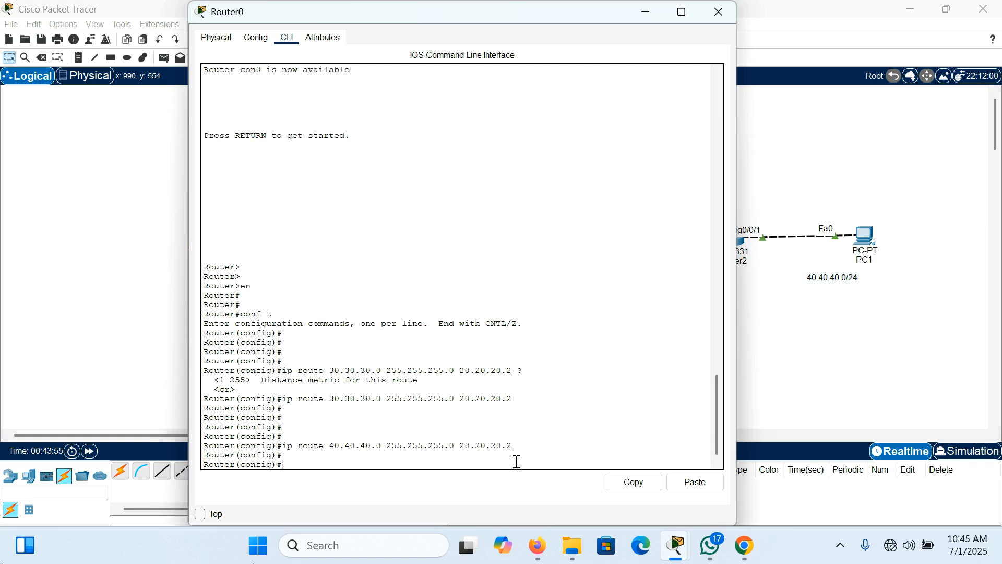
Step: Save Router0's configuration from configuration mode with "do write"
text(do write)
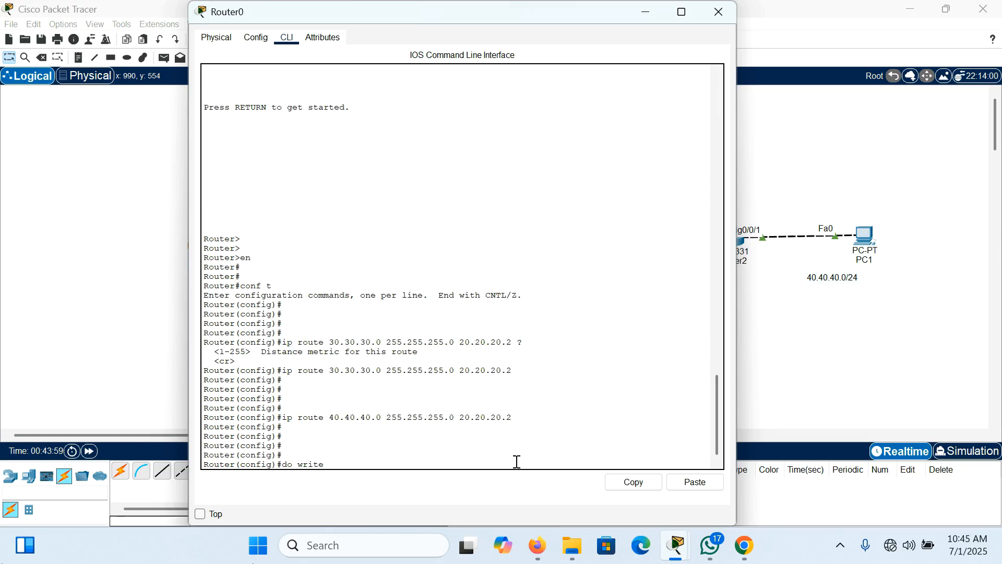
key(Return)
key(Return)
key(Return)
Step: Leave global configuration mode on Router0 with "end"
text(end')
key(Return)
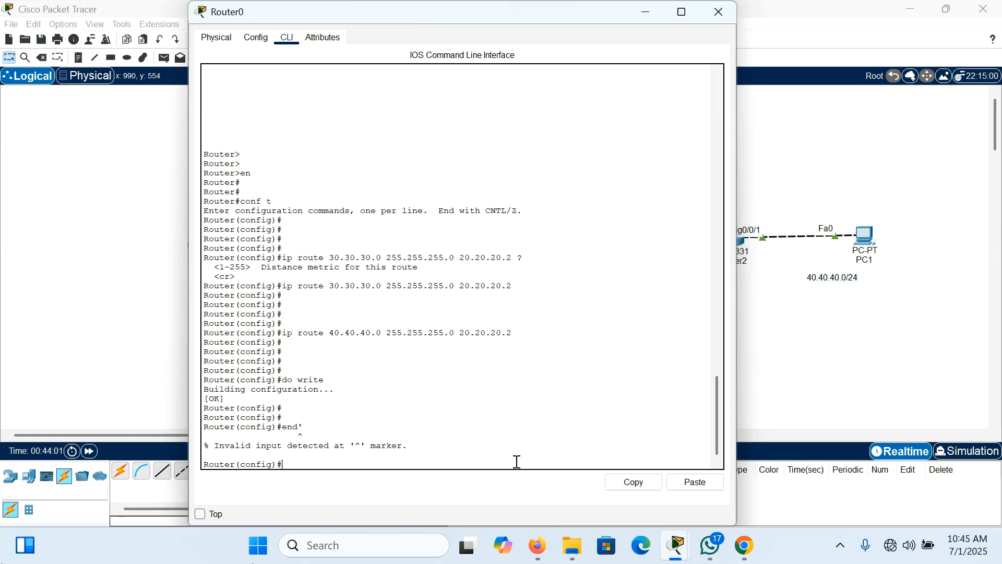
key(Return)
text(end)
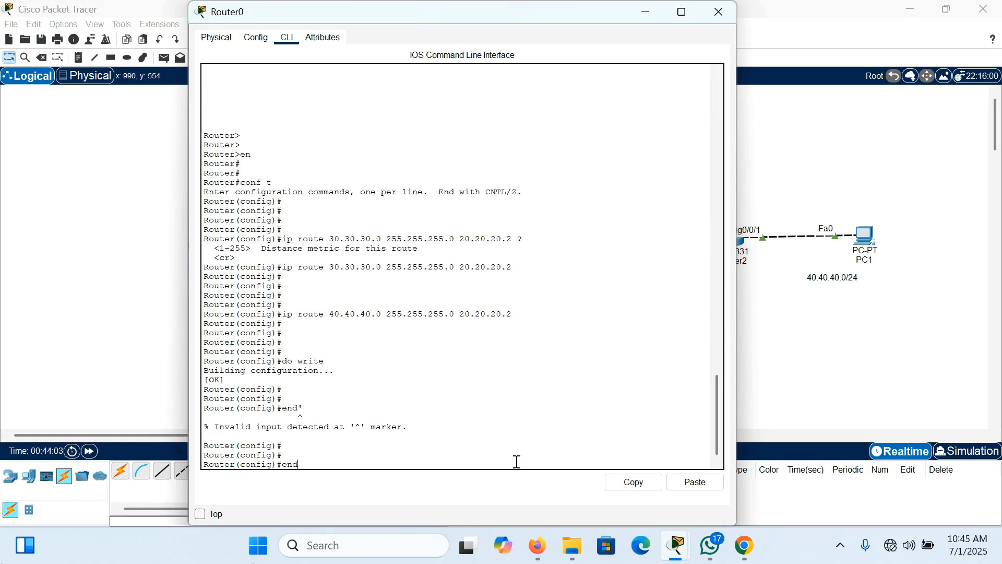
key(Return)
key(Return)
key(Return)
key(Return)
Step: Run "show ip route" on Router0 and compare its static route entries with the network topology
text(show ip route)
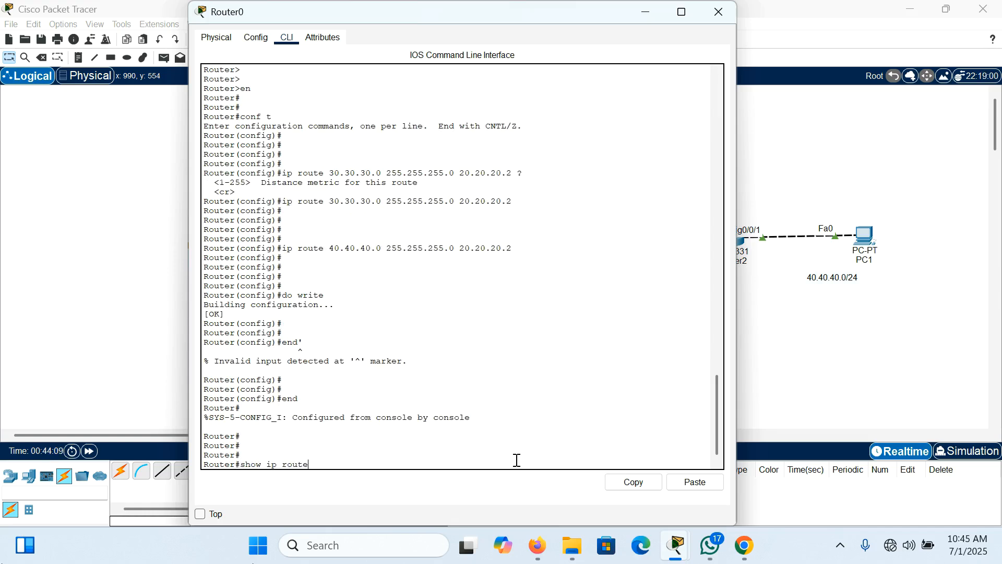
key(Return)
key(Return)
key(Return)
key(Return)
key(Return)
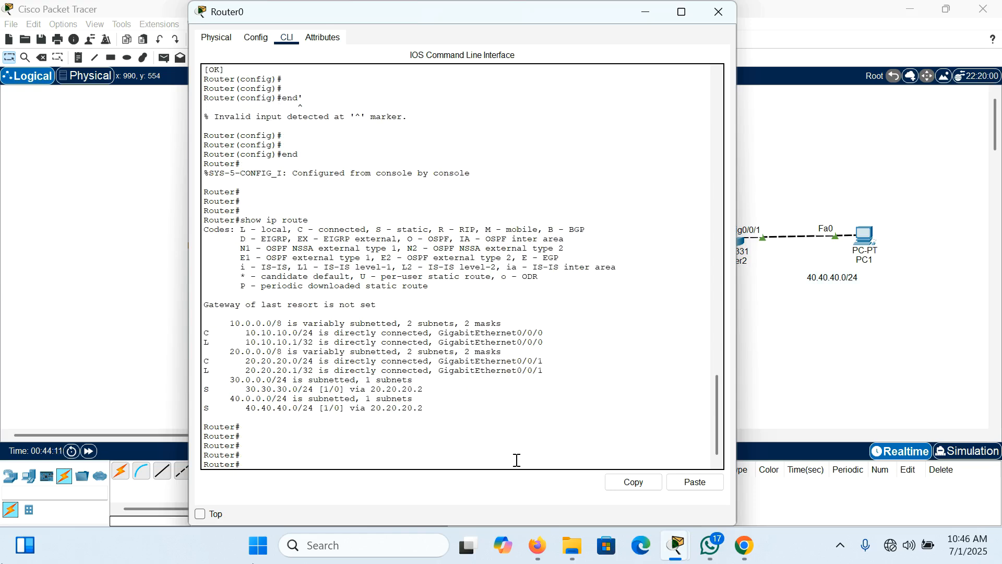
drag(205, 393, 319, 387)
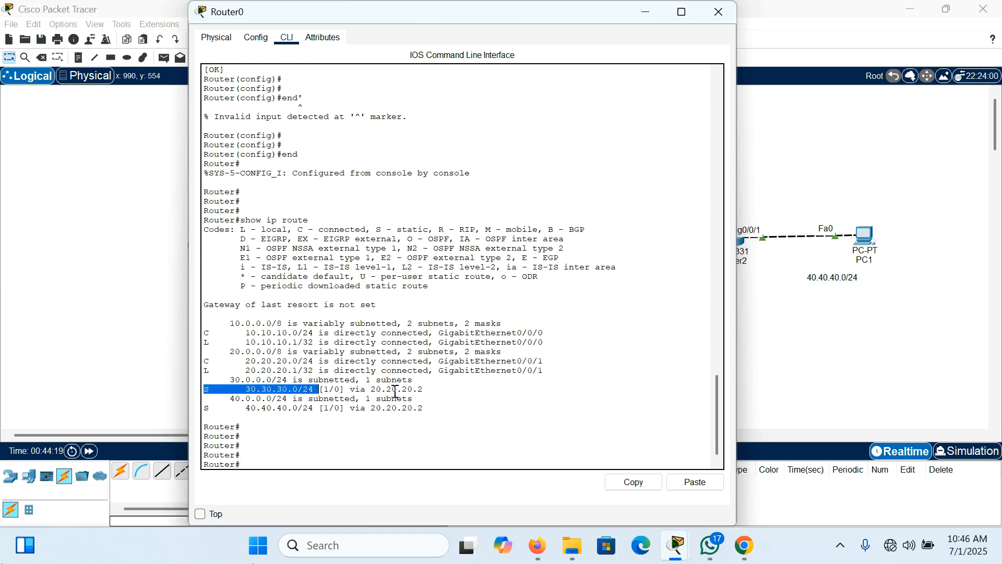
click(419, 390)
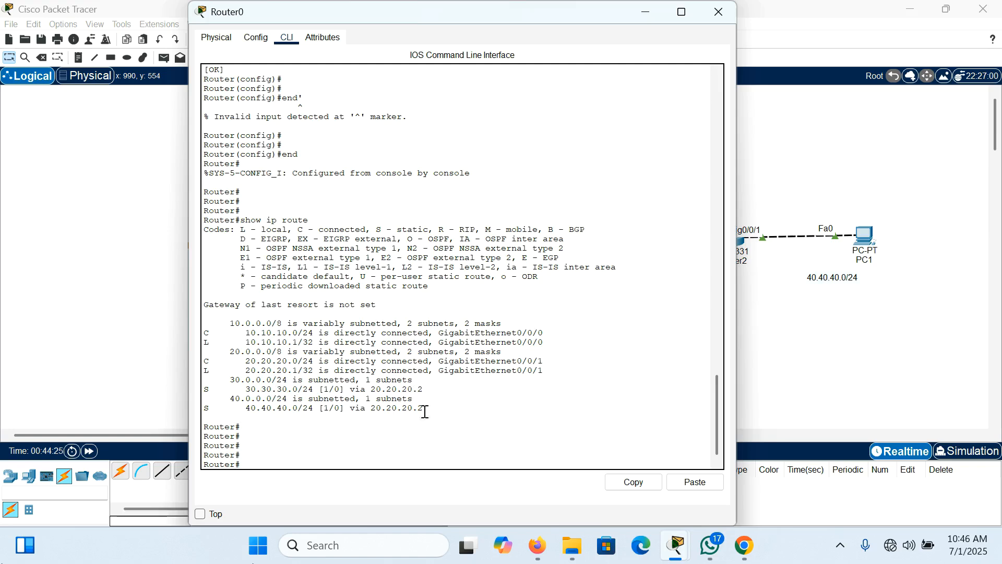
drag(612, 8, 663, 367)
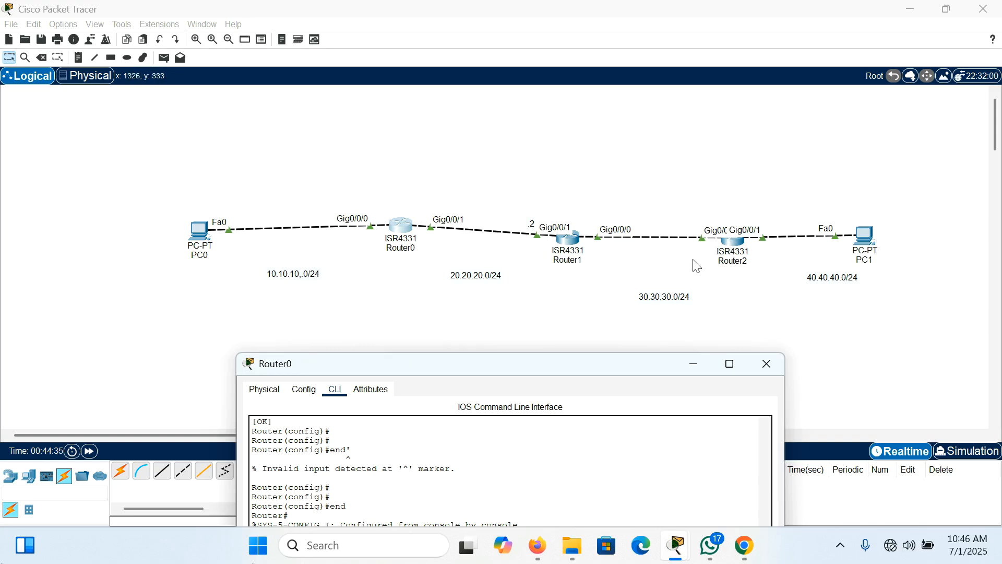
drag(600, 363, 548, 48)
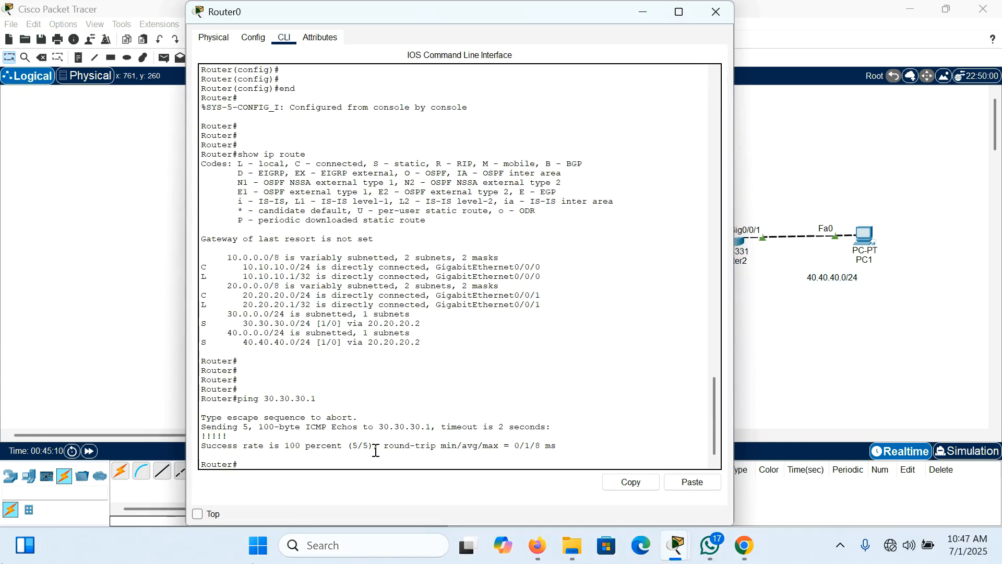
Step: Test reachability from Router0 by pinging 30.30.30.1 and 30.30.30.2, and close the router's window
key(Up)
key(Return)
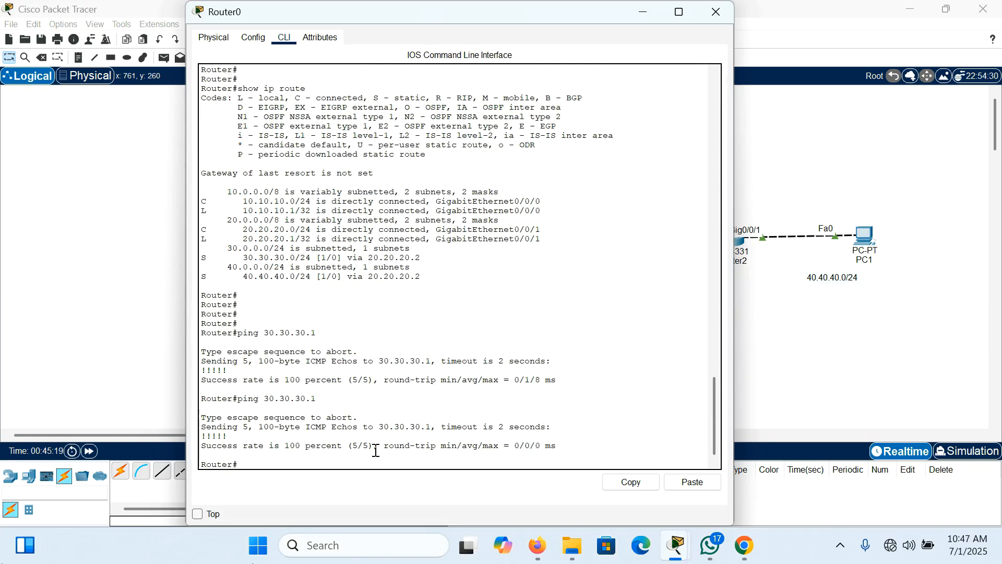
key(Up)
key(Return)
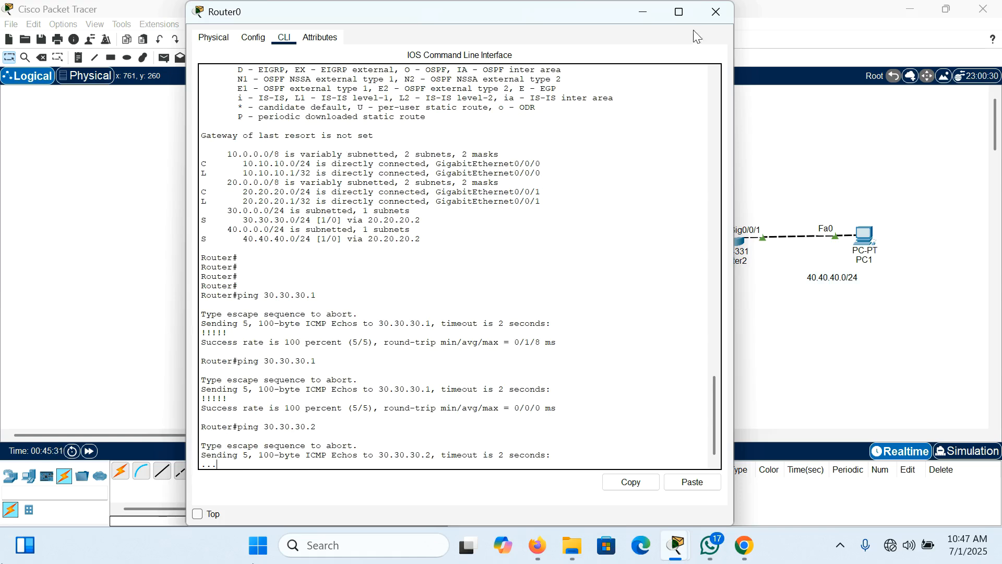
click(713, 14)
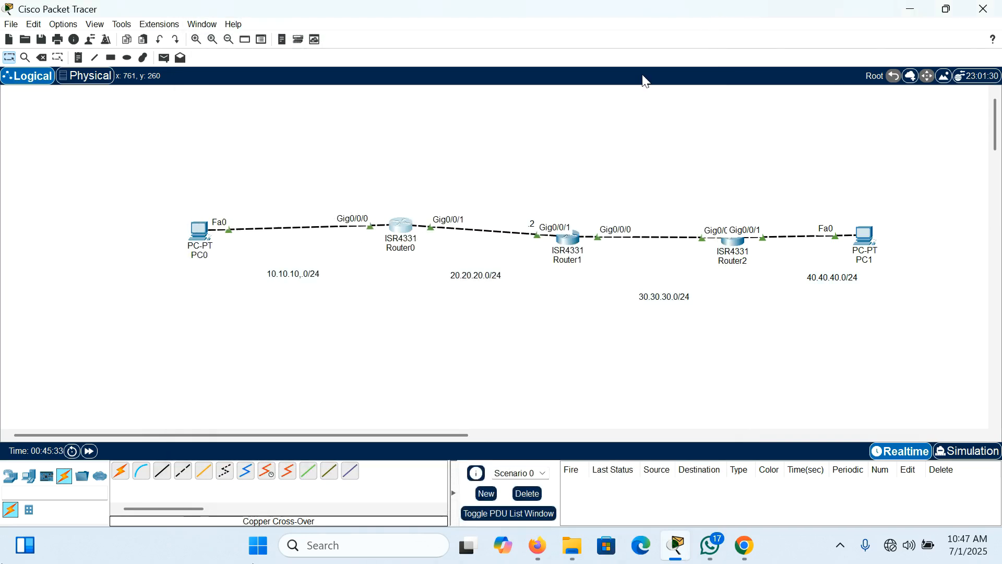
Step: Examine Router1's interface addresses and the topology to identify the networks that Router1 needs static routes for
click(568, 245)
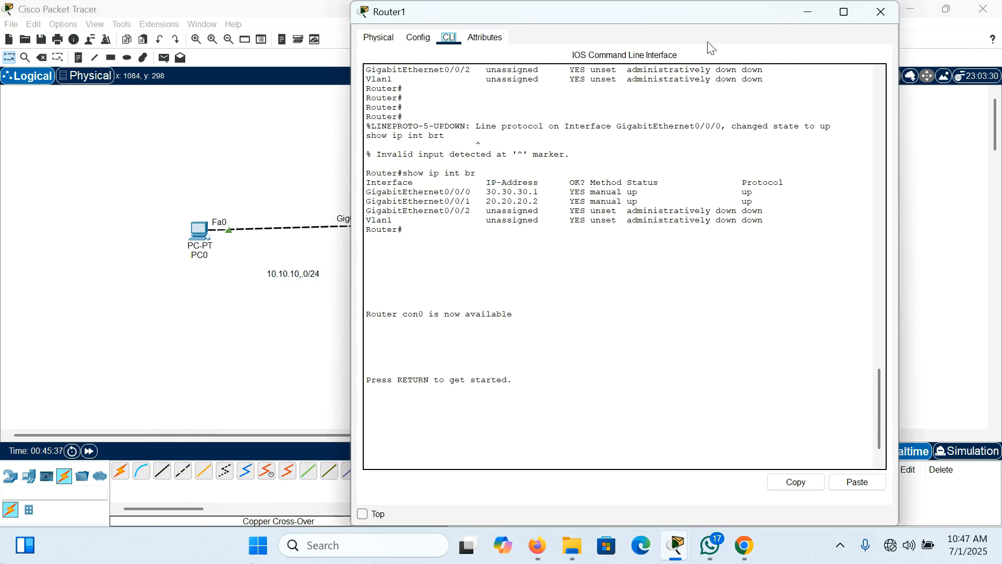
click(883, 17)
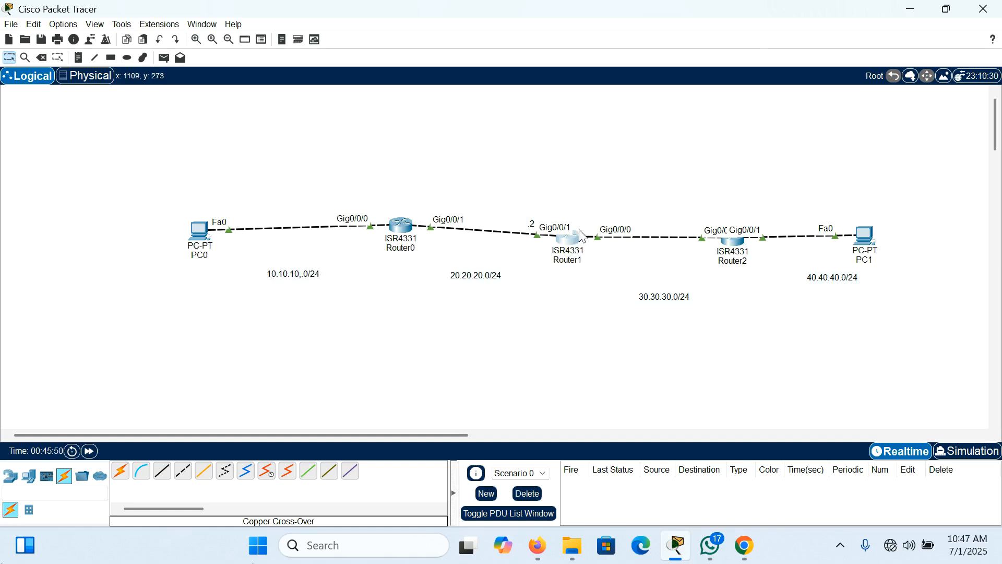
mouse_move(572, 235)
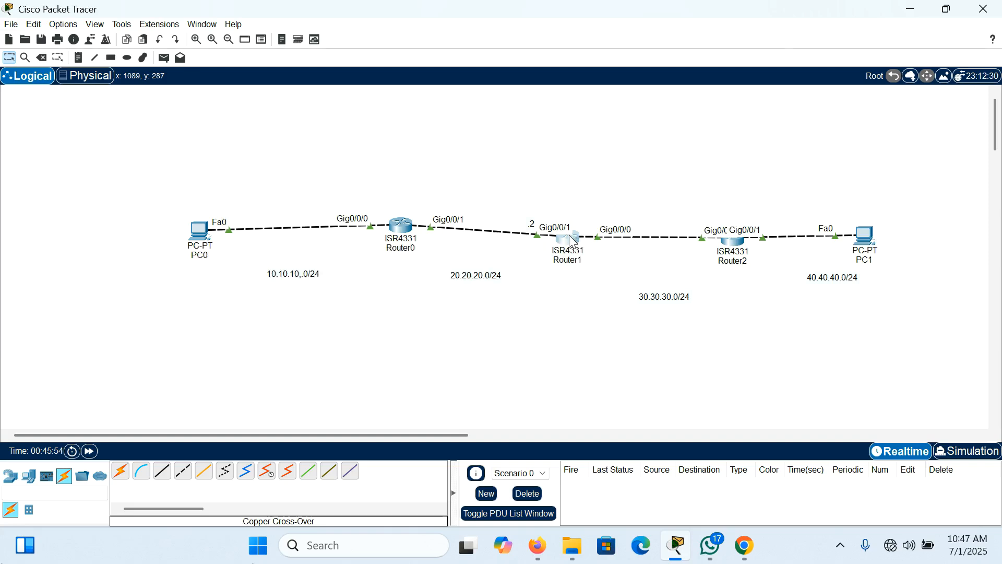
click(573, 240)
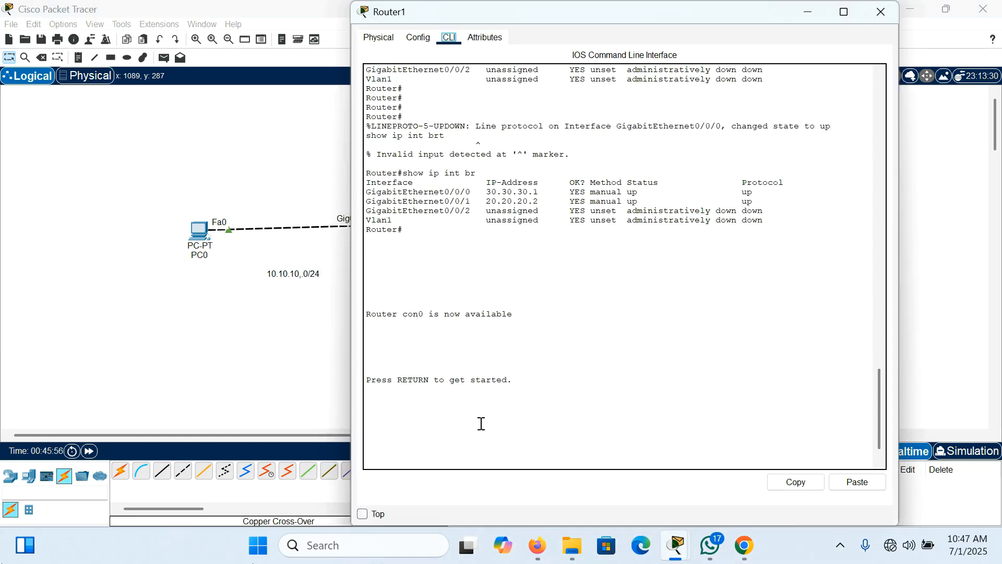
click(878, 13)
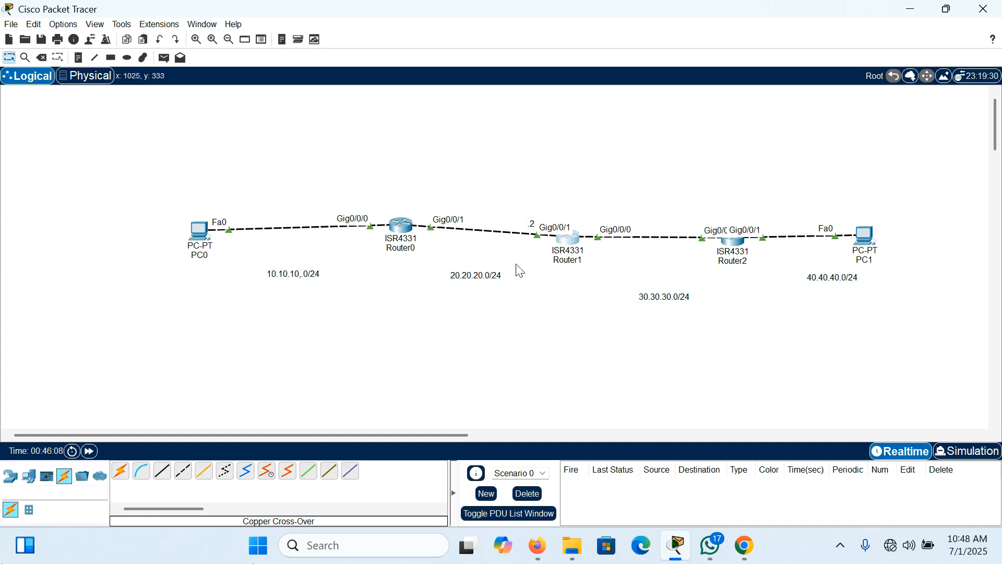
drag(525, 214, 596, 282)
drag(791, 263, 880, 298)
drag(249, 260, 371, 306)
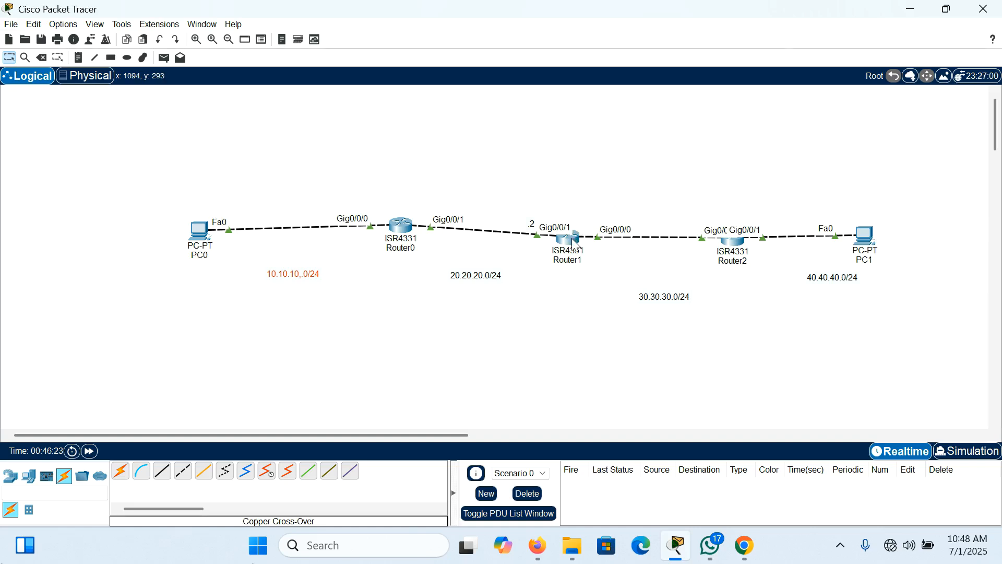
Step: Open Router1's command line and start a console session
mouse_move(574, 243)
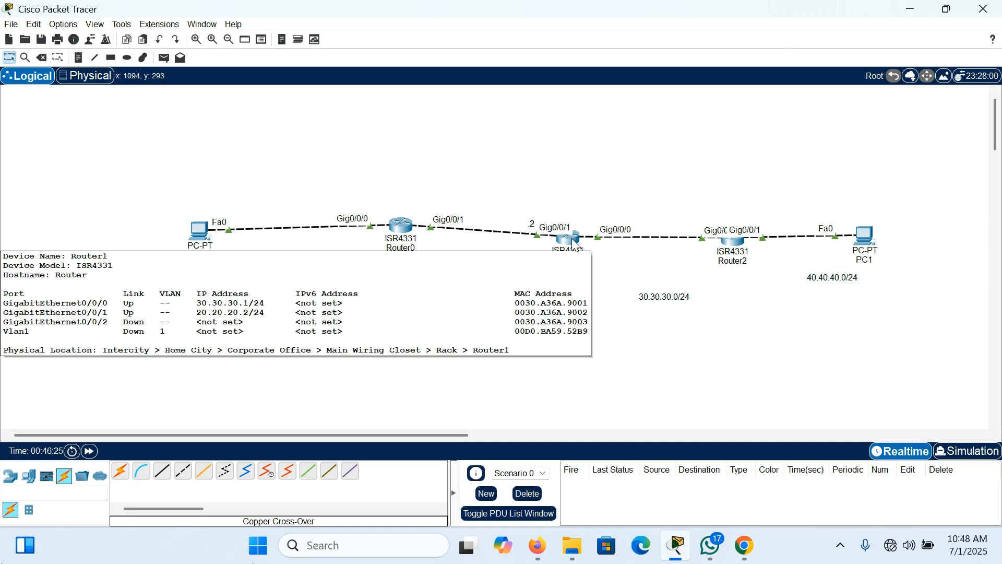
click(574, 242)
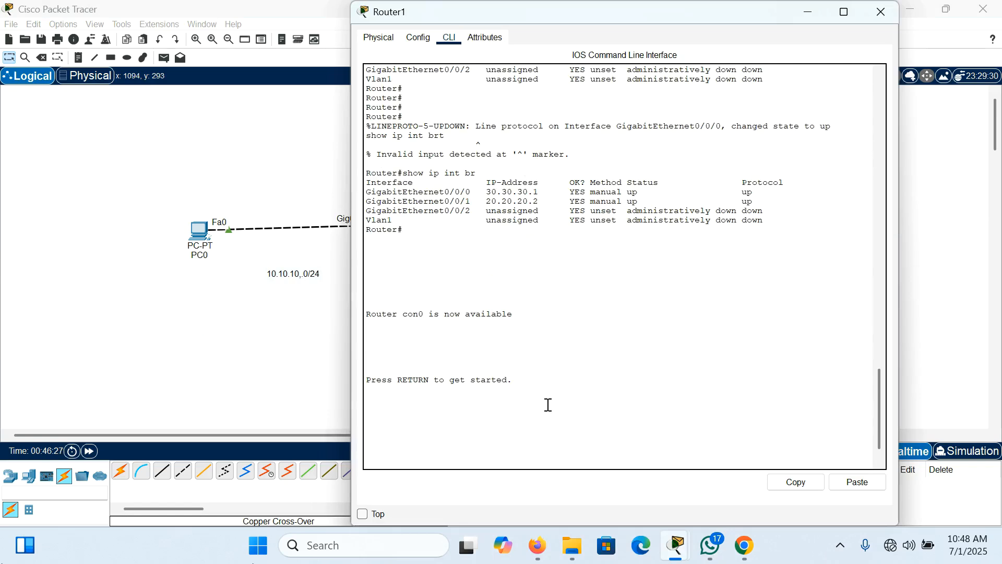
key(Return)
key(Return)
key(Return)
Step: Enter privileged mode on Router1 with "en" and global configuration mode with "conf t"
text(en)
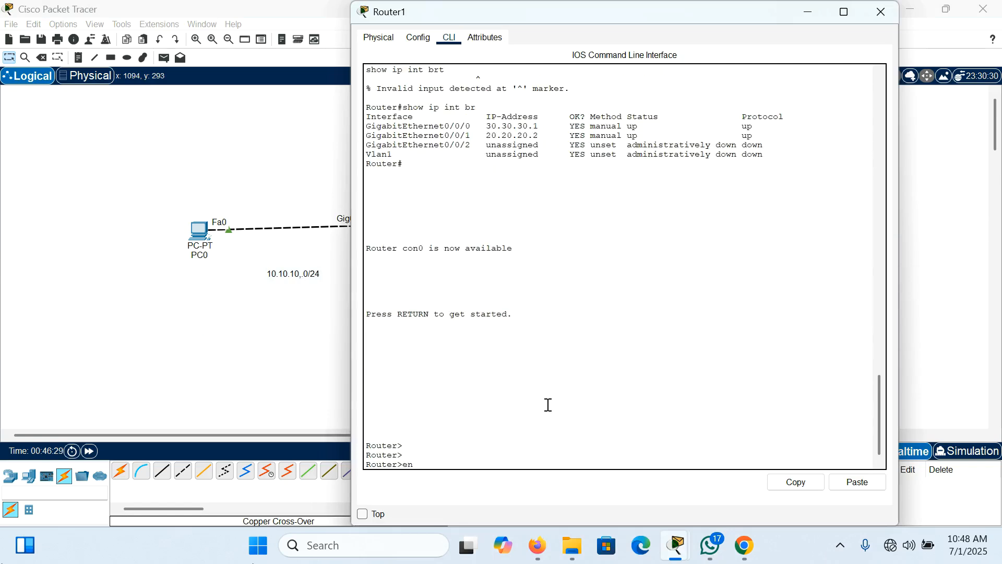
key(Return)
key(Return)
key(Return)
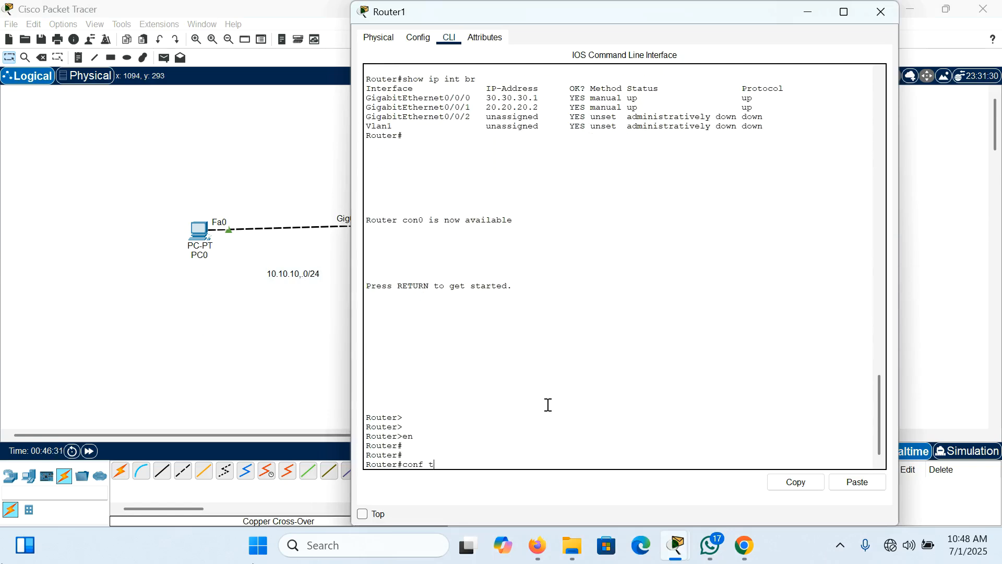
text(conf t)
key(Return)
key(Return)
key(Return)
key(Return)
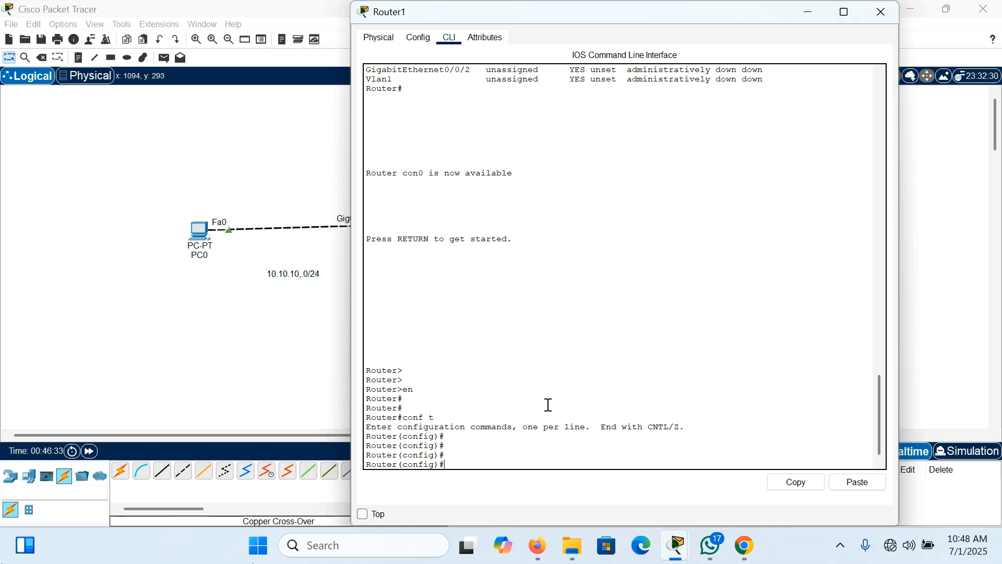
Step: Begin an "ip route" command on Router1, consulting the topology for the remote network and next hop
text(ip route)
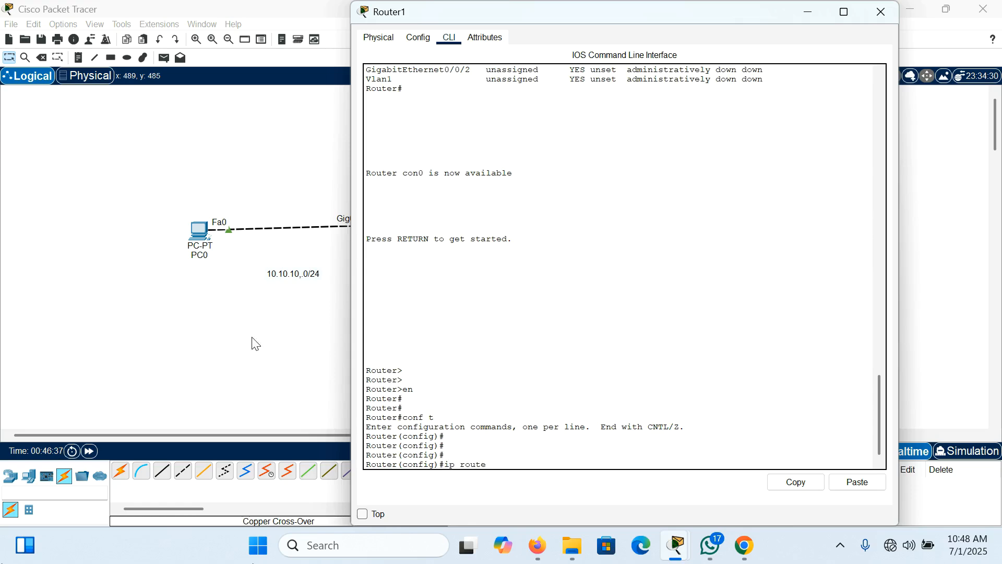
drag(697, 17, 771, 465)
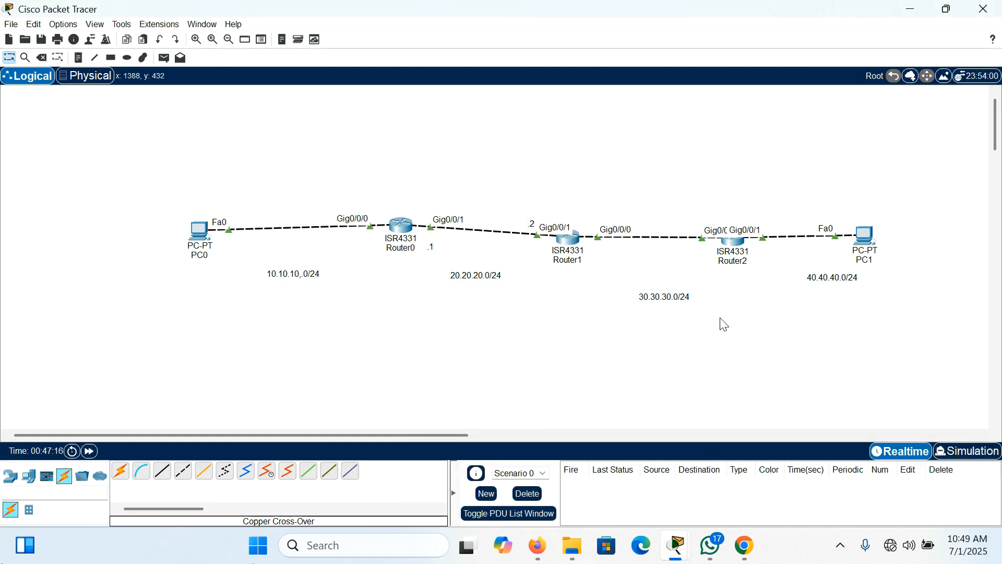
click(570, 239)
drag(615, 461, 524, 36)
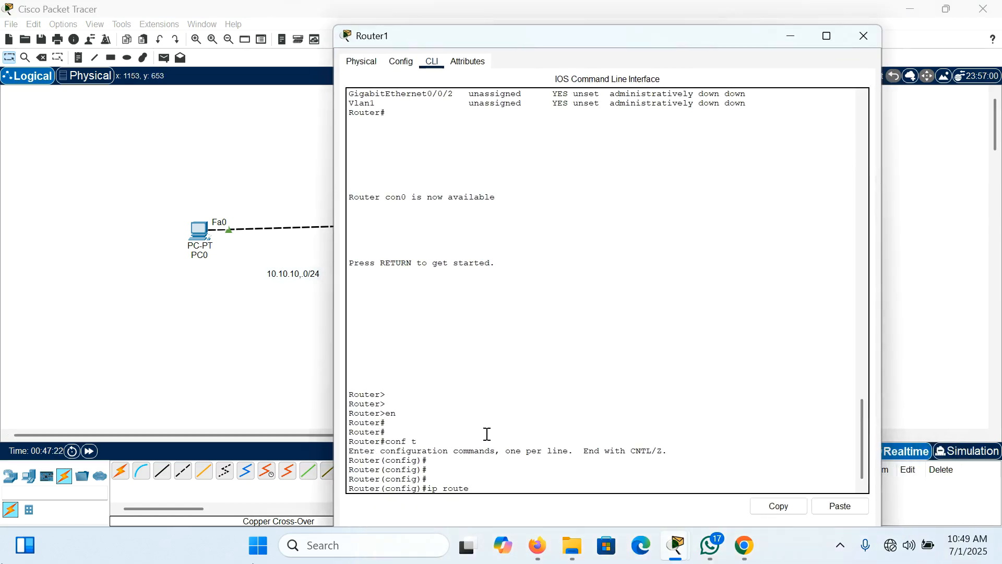
Step: Add network 10.10.10.0 with mask 255.255.255.0 to Router1's route command, query the next-hop options and return to the topology
text(0.10.10.0 255.255.255.0 20.?)
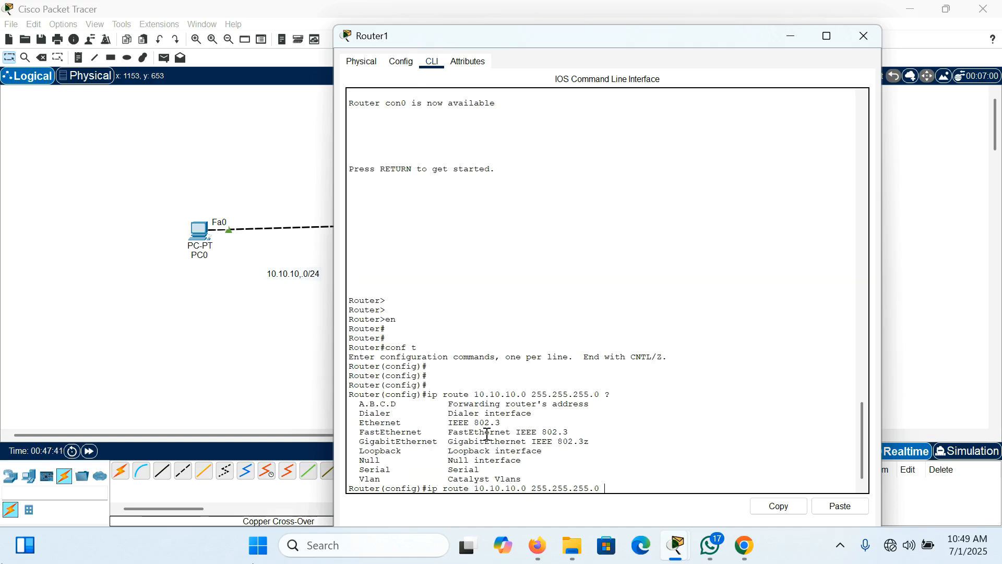
drag(615, 34, 657, 47)
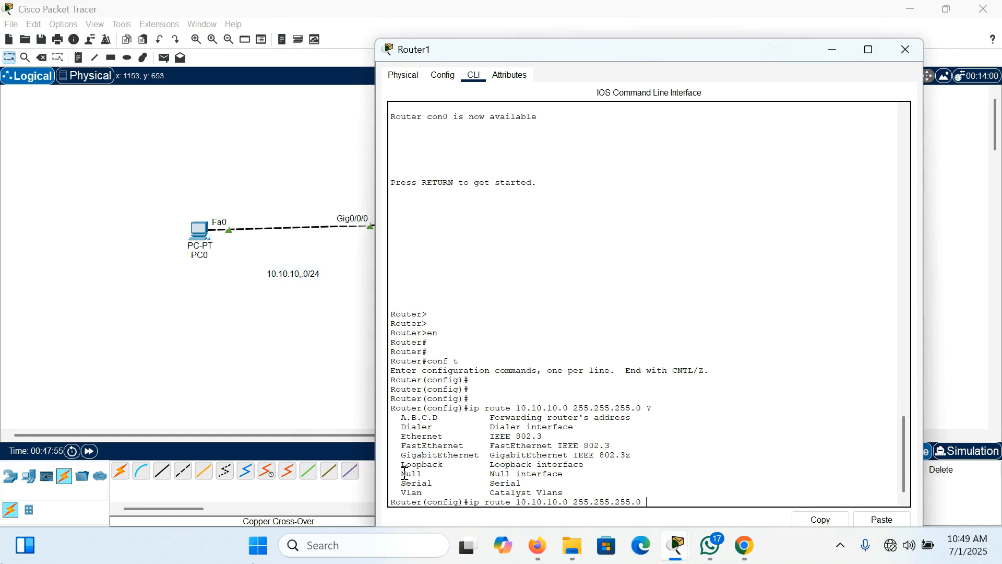
click(906, 49)
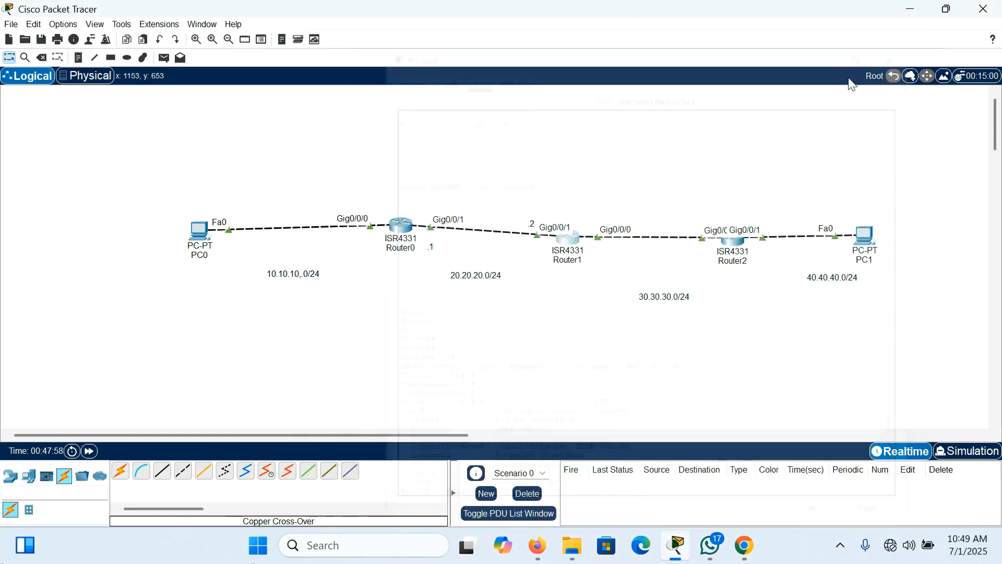
Step: Add a static route on Router1 to network 10.10.10.0 with mask 255.255.255.0 through exit interface g0/0/1
click(566, 241)
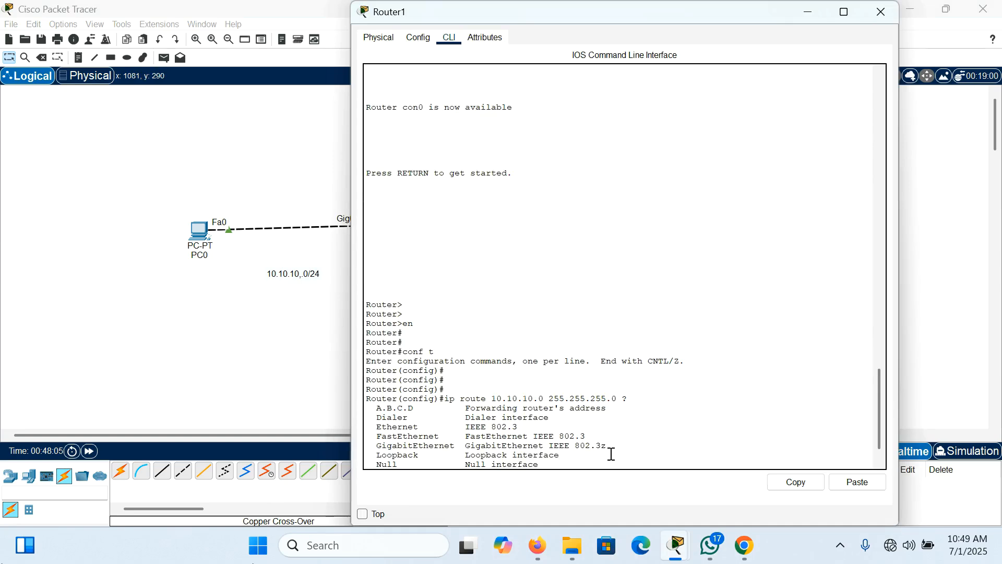
key(Up)
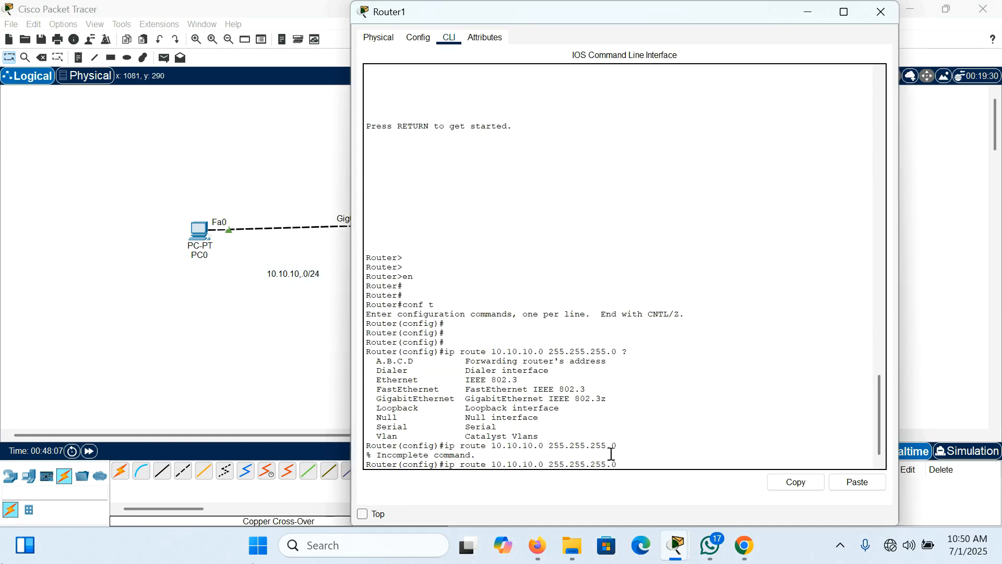
text(g0/0/1)
key(Return)
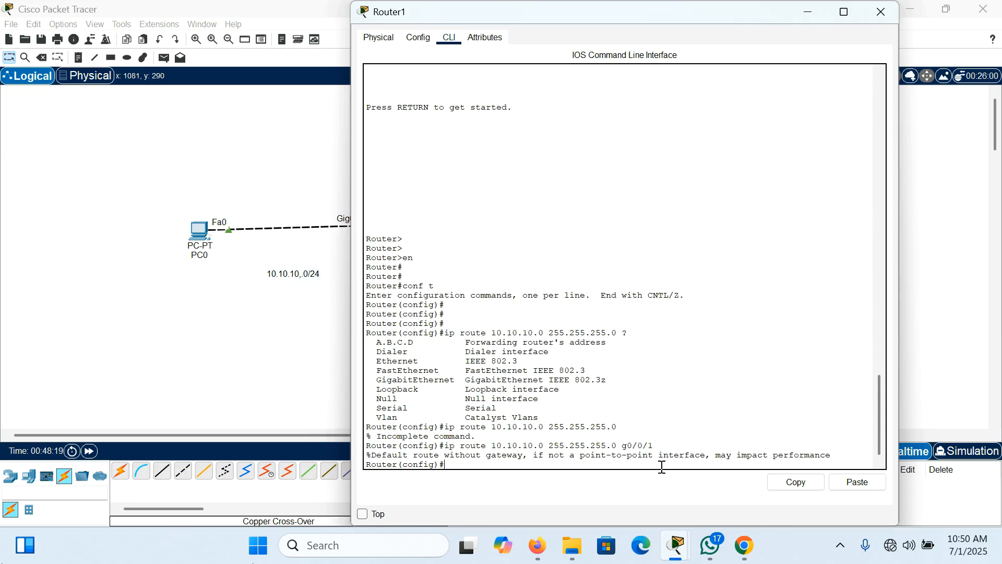
key(Return)
key(Return)
key(Return)
key(Return)
key(Return)
key(Return)
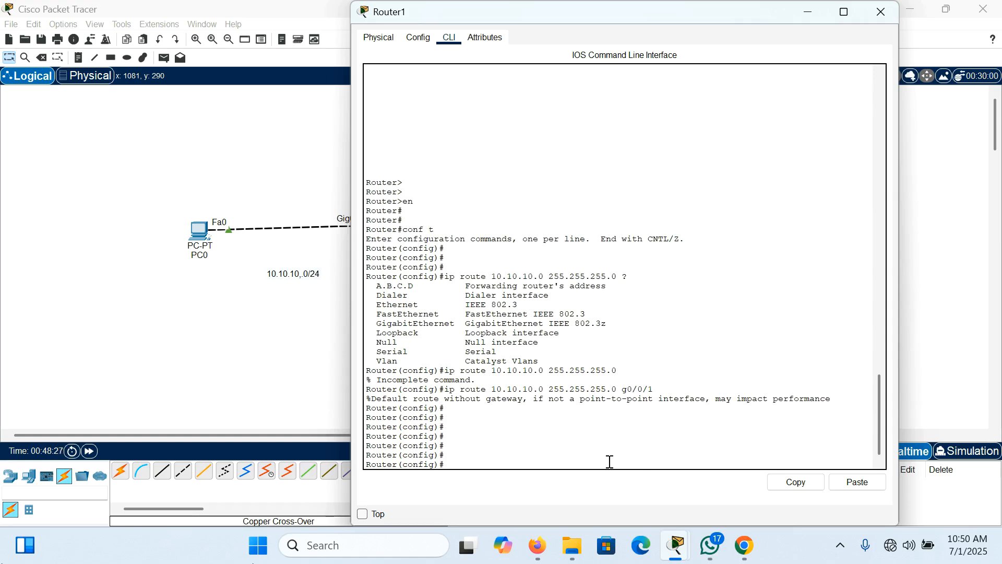
Step: Leave configuration mode on Router1 and run "show ip route" to examine the static entry for 10.10.10.0/24
text(end)
key(Return)
key(Return)
key(Return)
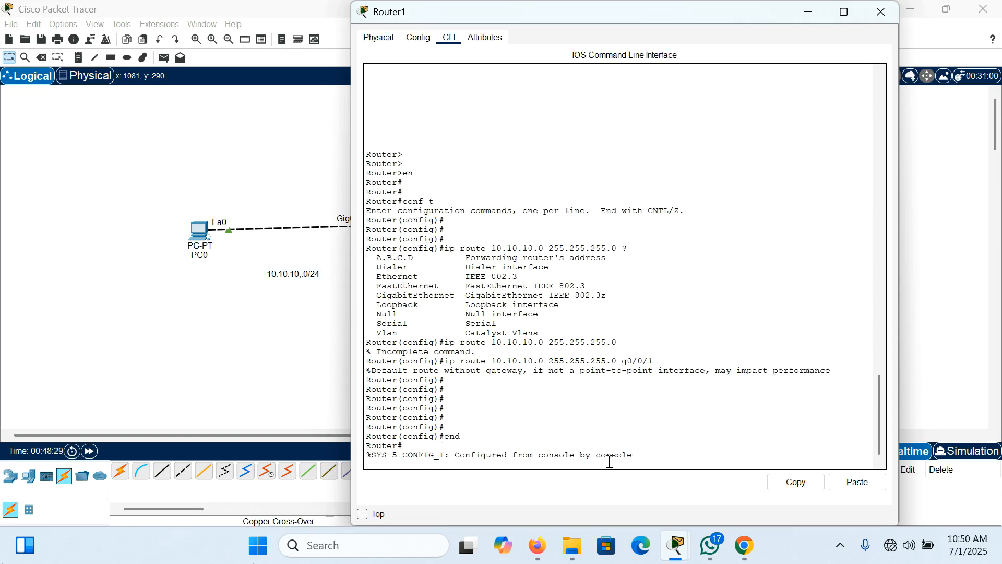
text(show ip)
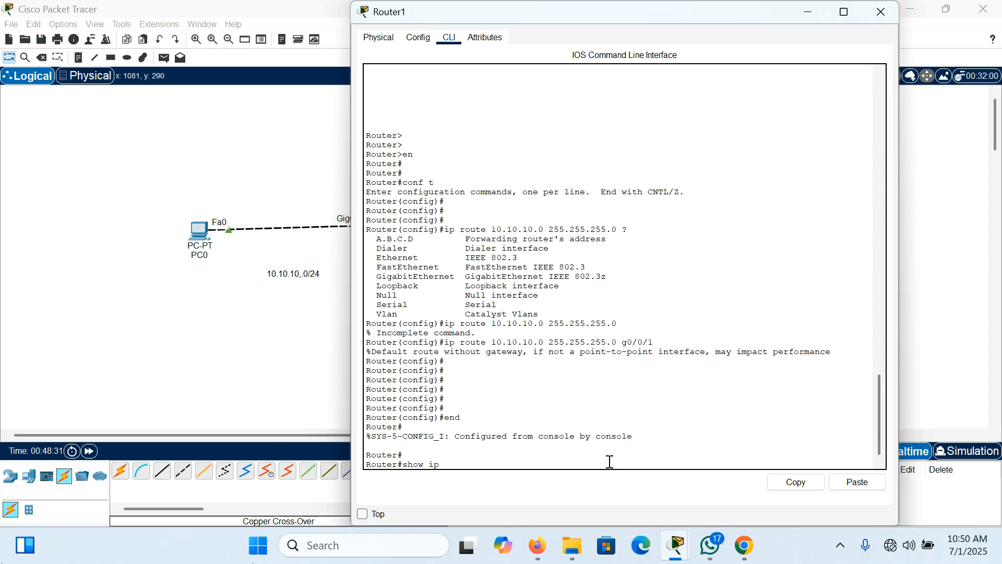
text( route)
key(Return)
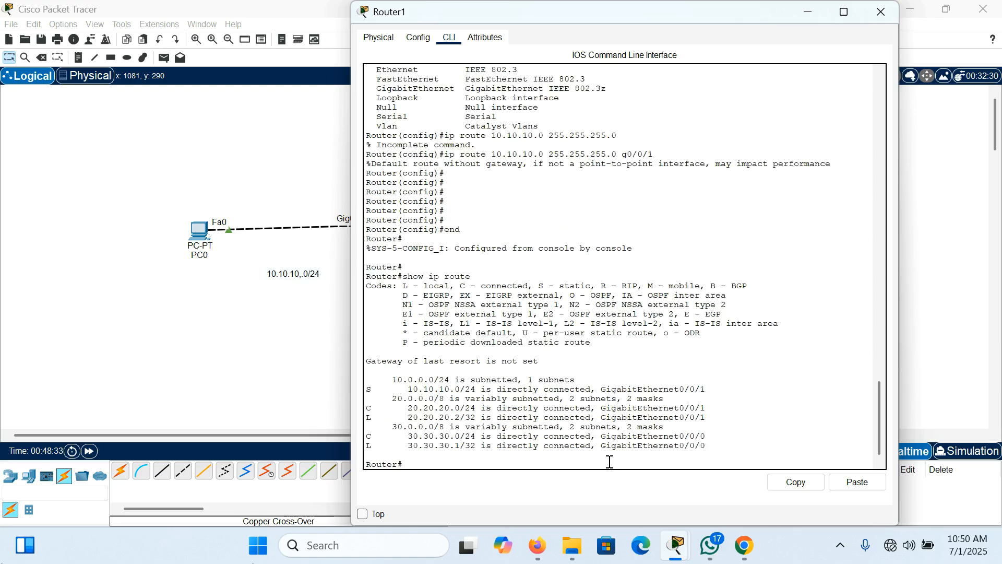
key(Return)
key(Return)
key(Return)
key(Return)
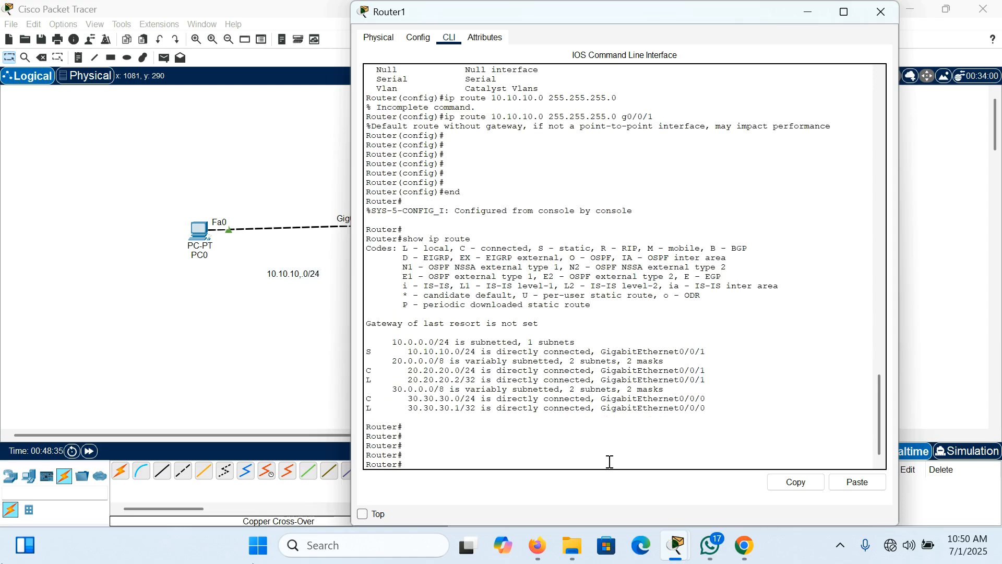
drag(367, 351, 717, 352)
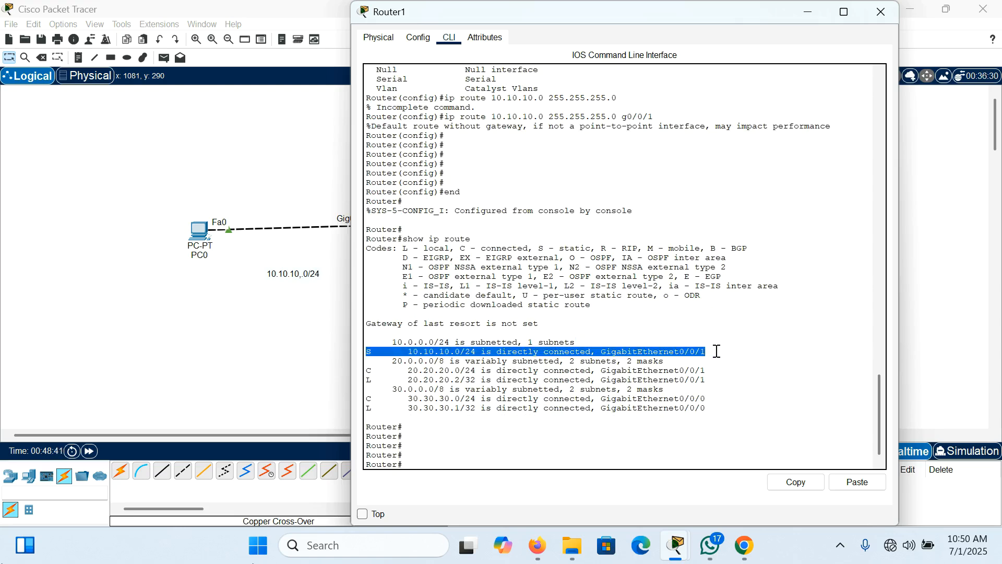
Step: Ping 10.10.10.1 from Router1
text(pi)
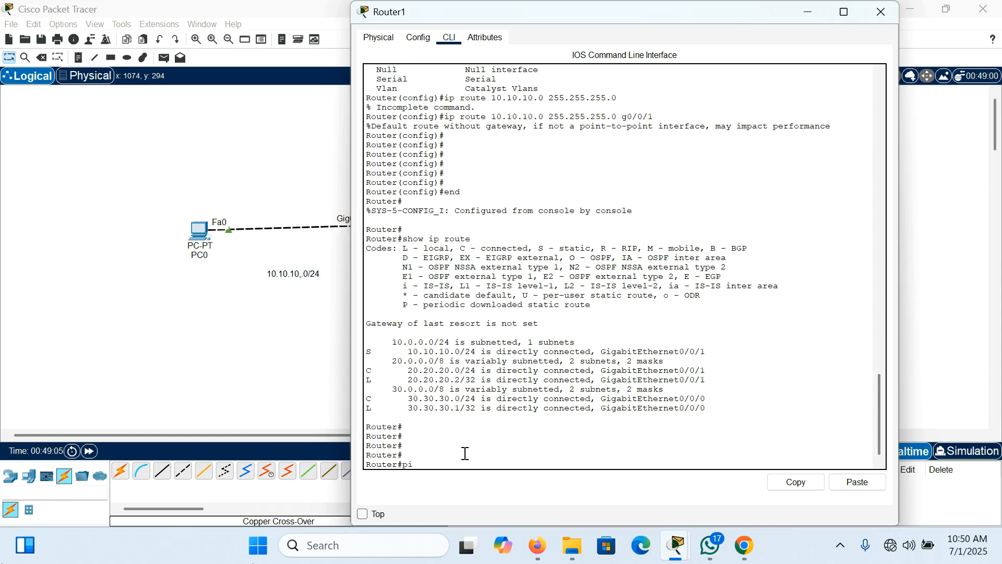
text(ng 10.10.10.1)
key(Return)
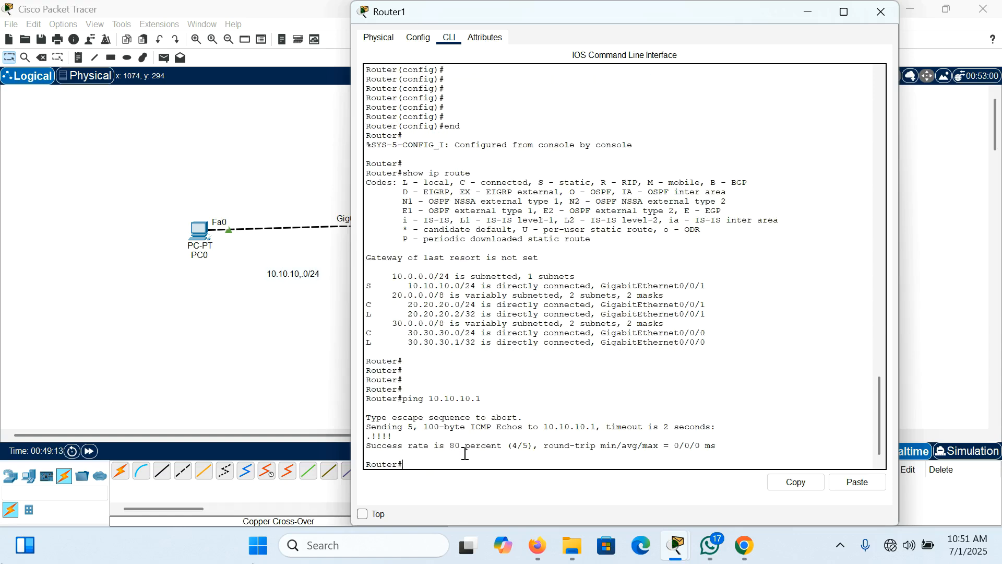
Step: Ping PC0's address 10.10.10.2 from Router1, repeating the ping two more times
key(Up)
key(BackSpace)
text(2)
key(Return)
key(Up)
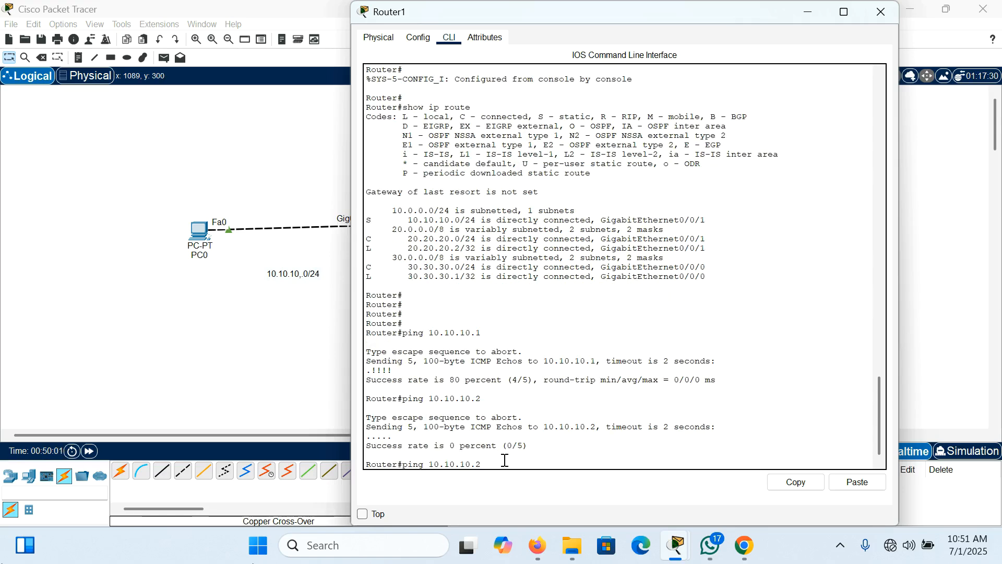
key(Return)
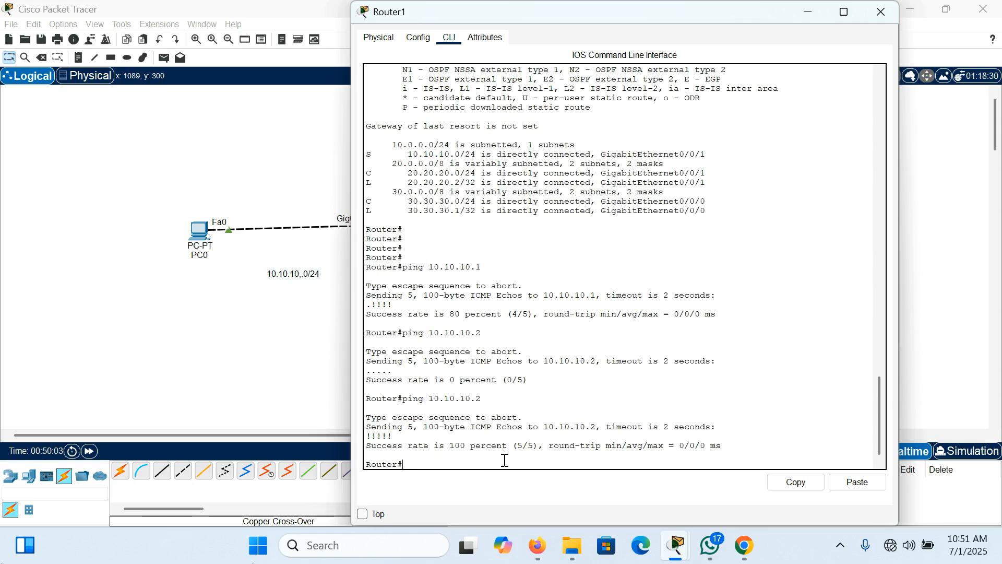
key(Up)
key(Return)
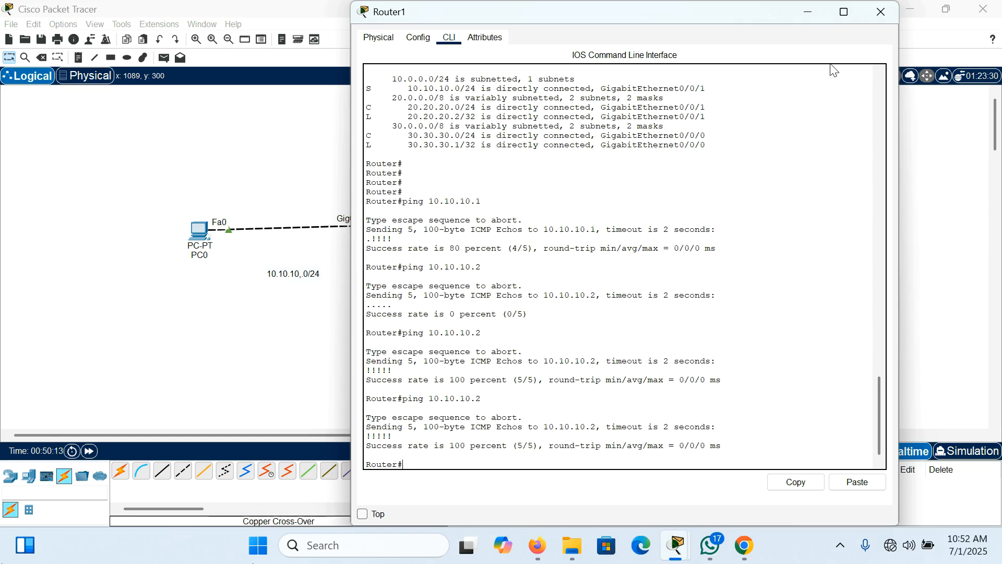
Step: Close Router1's window and examine the topology for the 10.10.10.0/24 side, Router1's neighbouring link and the remote 40.40.40.0/24 network
click(888, 15)
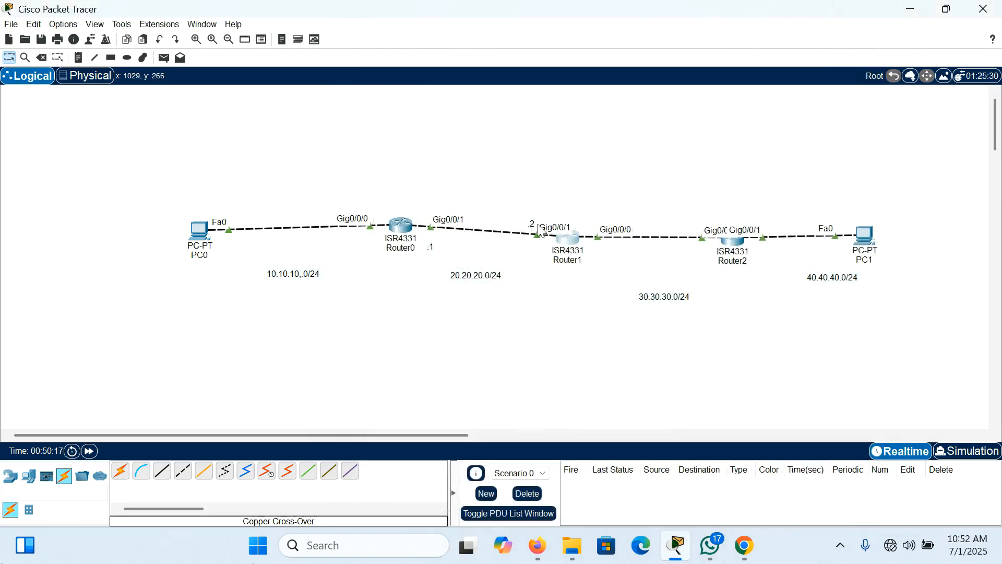
click(565, 246)
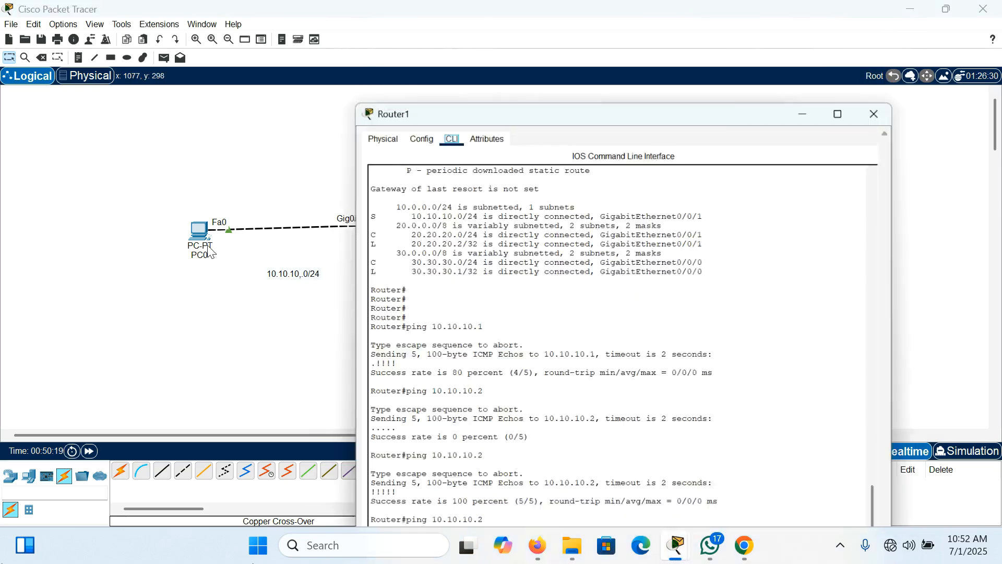
click(877, 12)
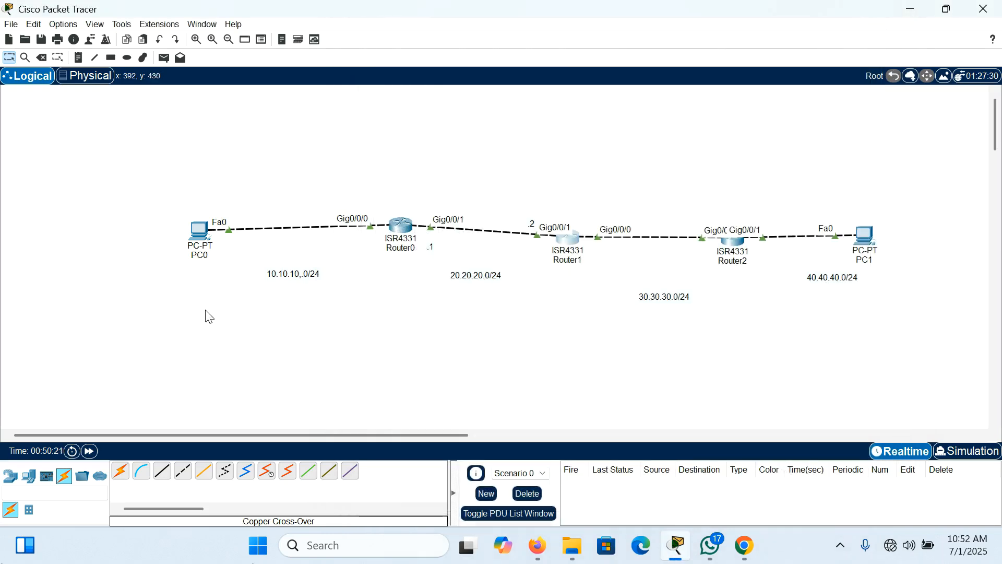
drag(249, 252, 422, 308)
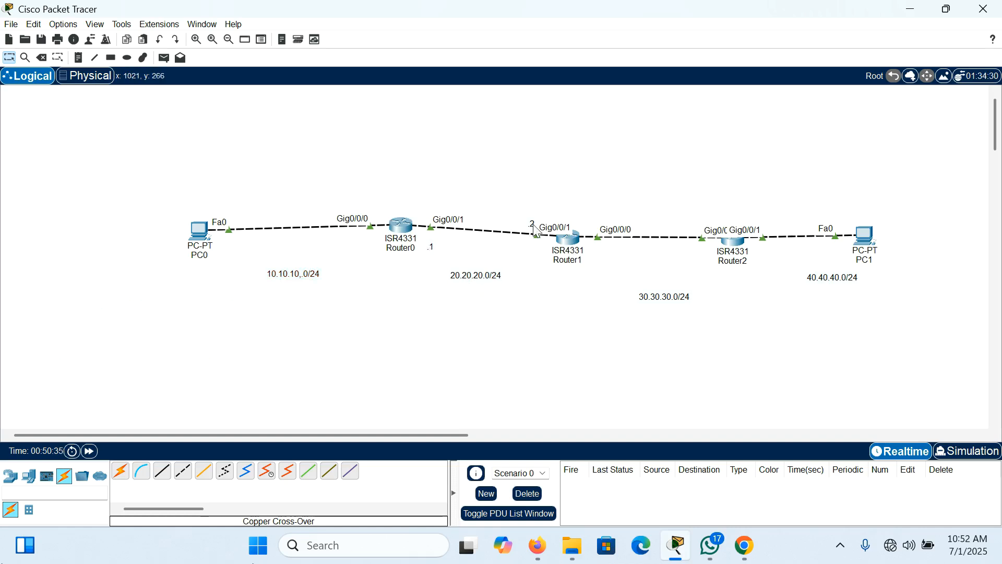
drag(514, 213, 578, 244)
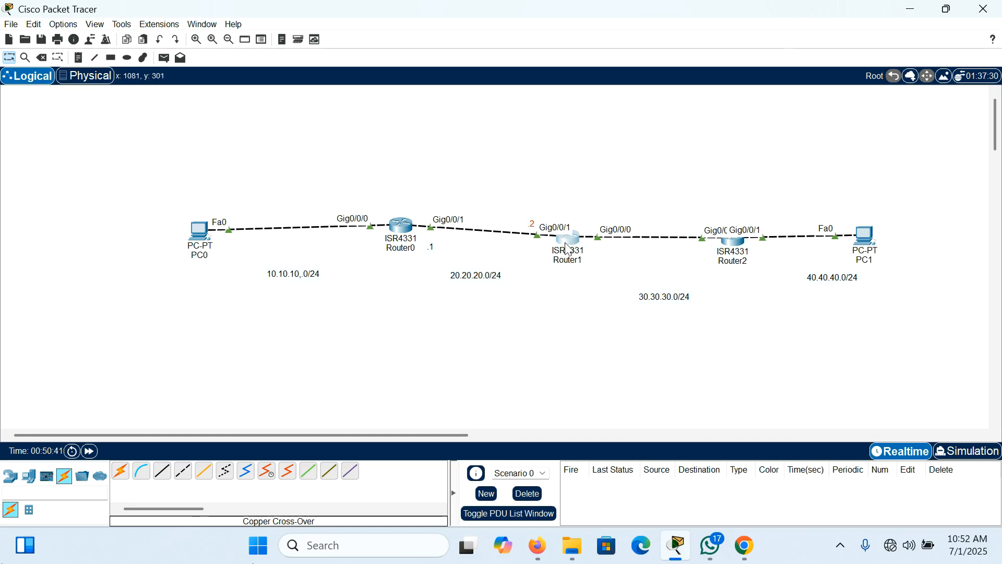
drag(239, 270, 346, 299)
drag(789, 269, 890, 311)
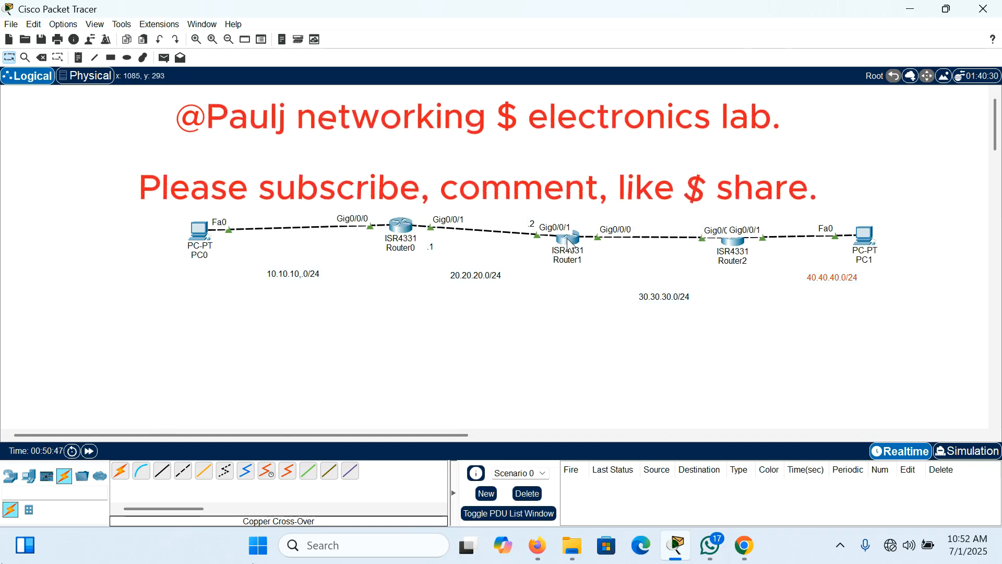
Step: Add host-address notes on the 30.30.30.0/24 link: ".2" beside Router2 and ".1" beside Router1
mouse_move(568, 241)
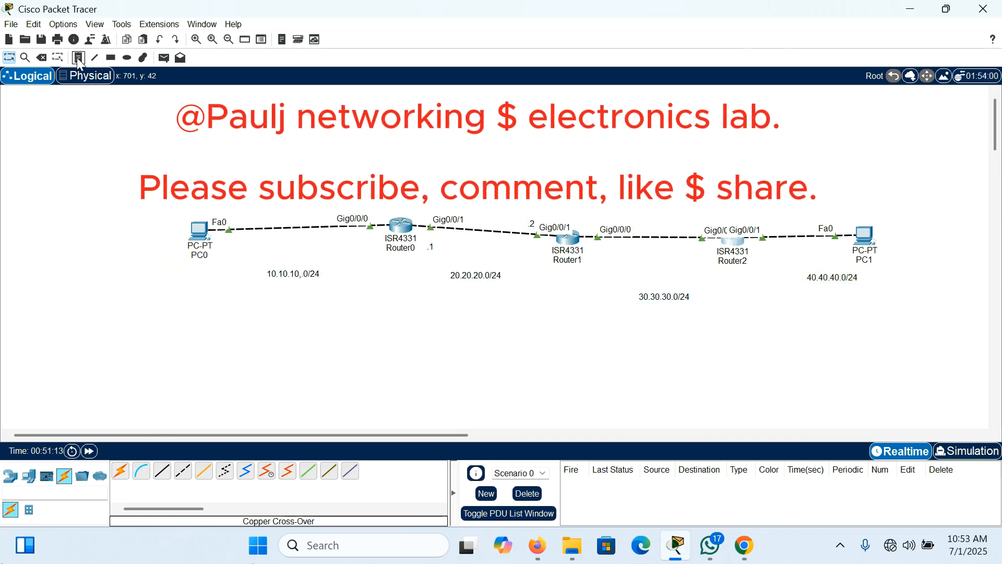
click(78, 60)
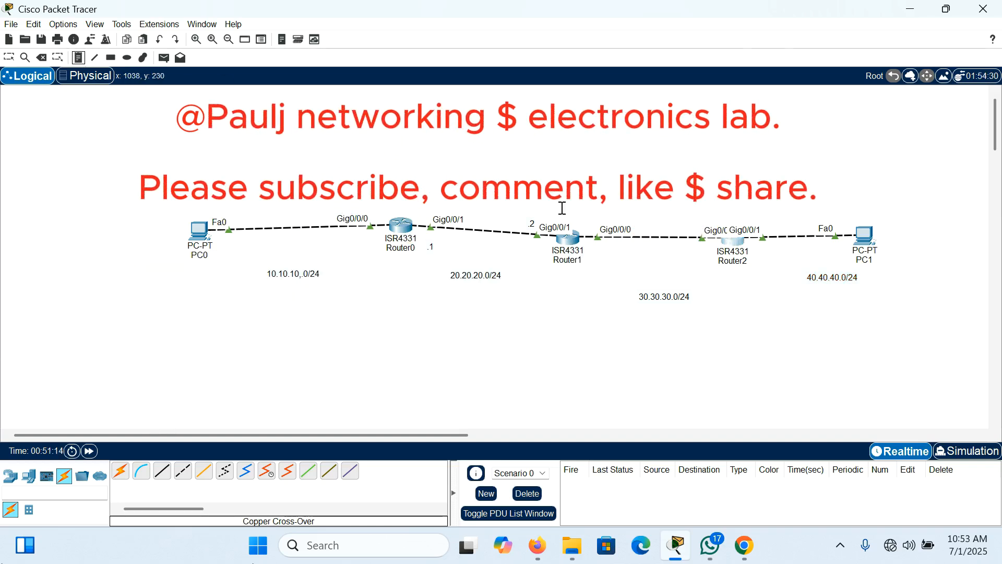
click(711, 253)
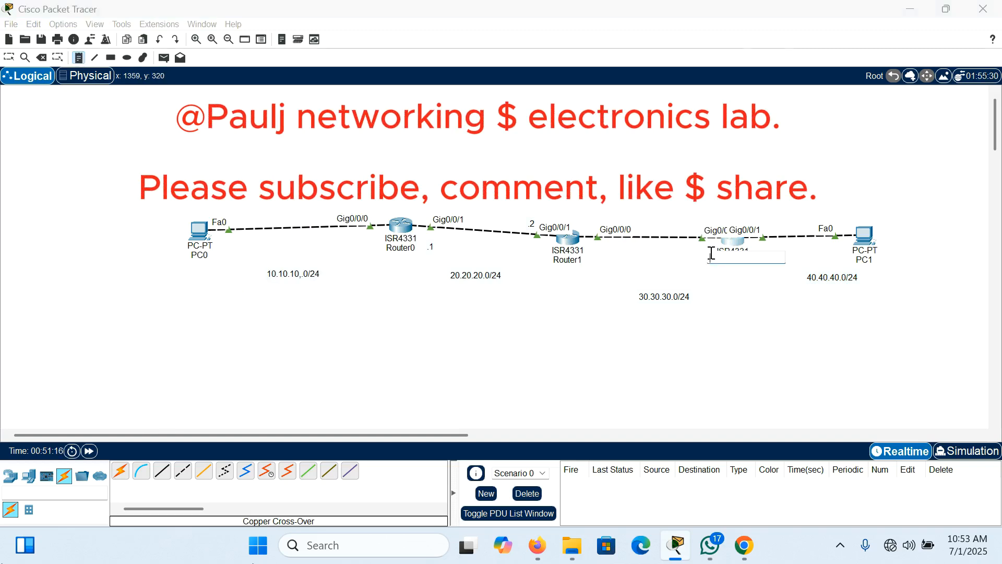
text(.2)
click(588, 255)
text(.1)
key(Escape)
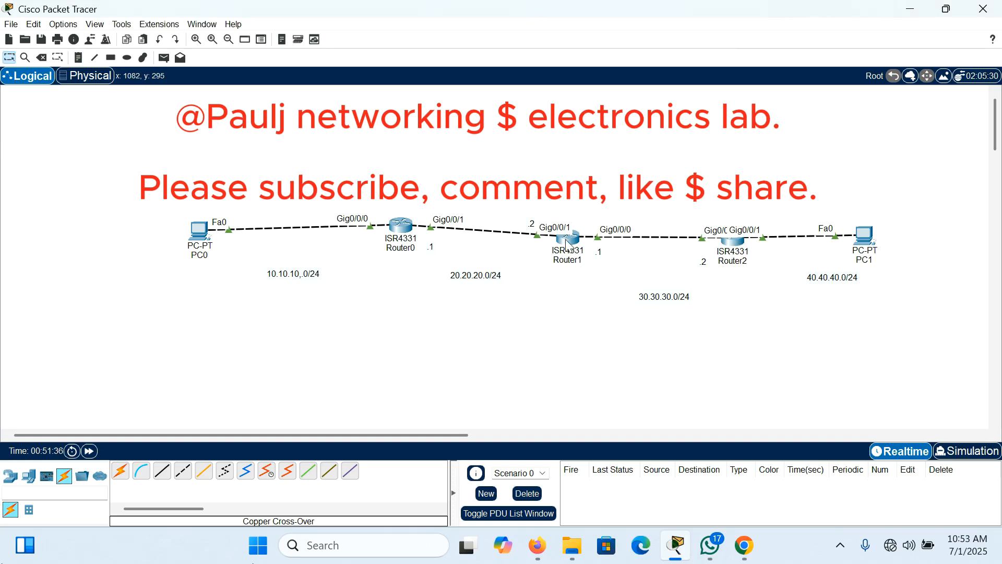
Step: Reopen Router1's console and enter global configuration mode with "conf t"
click(566, 239)
click(609, 457)
key(Return)
key(Return)
key(Return)
key(Return)
key(Return)
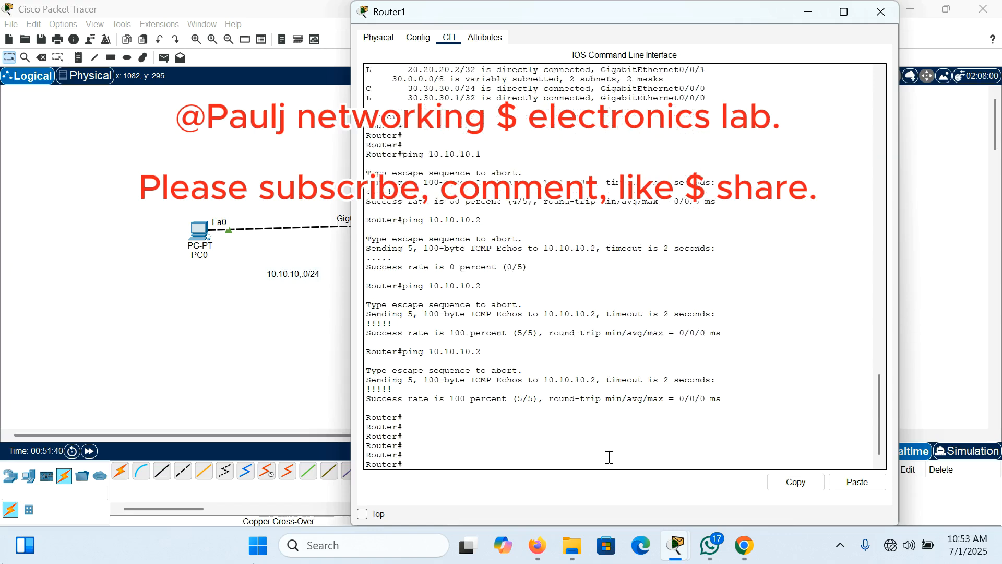
text(conf t)
key(Return)
key(Return)
key(Return)
key(Return)
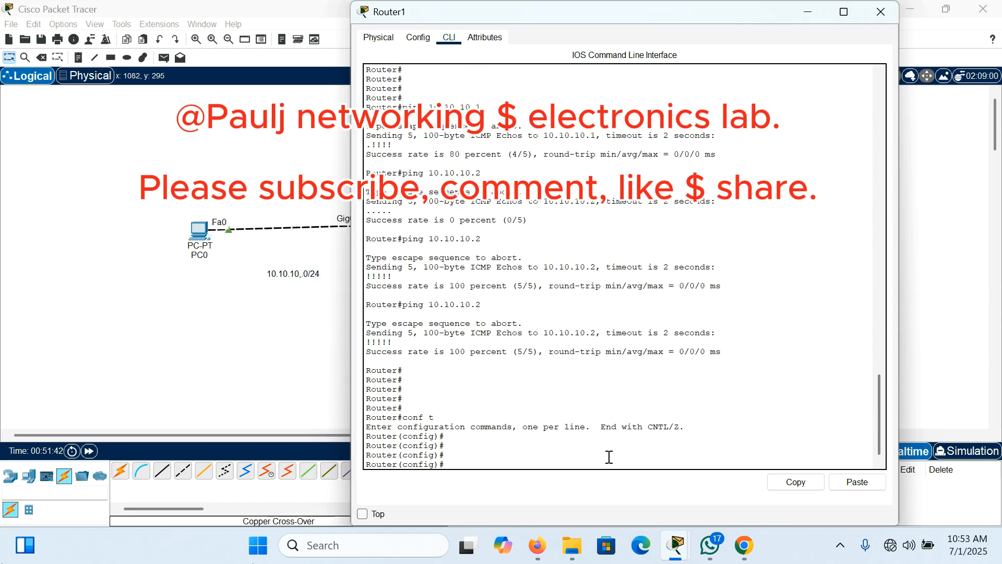
Step: Add a static route on Router1 to network 40.40.40.0 with mask 255.255.255.0 via next hop 30.30.30.2
text(route 40.40.40.0 255.255.255.0)
click(807, 11)
drag(680, 526, 556, 35)
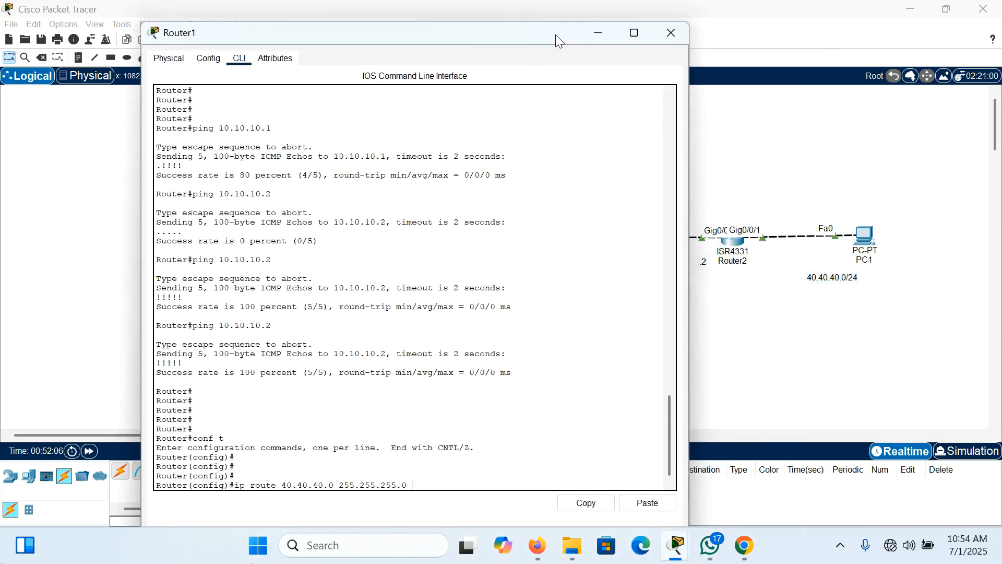
text(30.30.2)
key(Return)
key(Return)
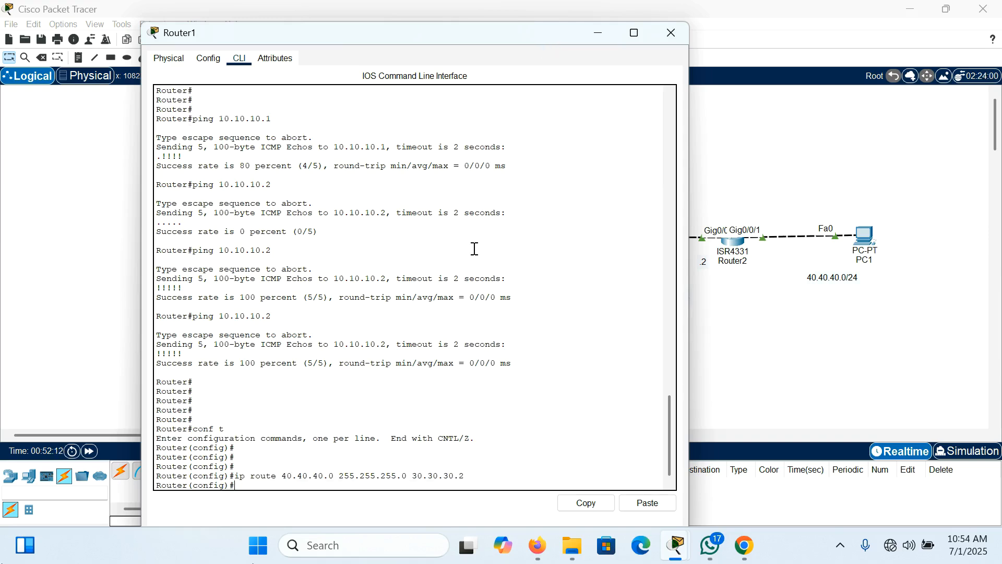
key(Return)
key(Return)
key(Return)
Step: Save Router1's configuration with "do wr"
text(do wr)
key(Return)
key(Return)
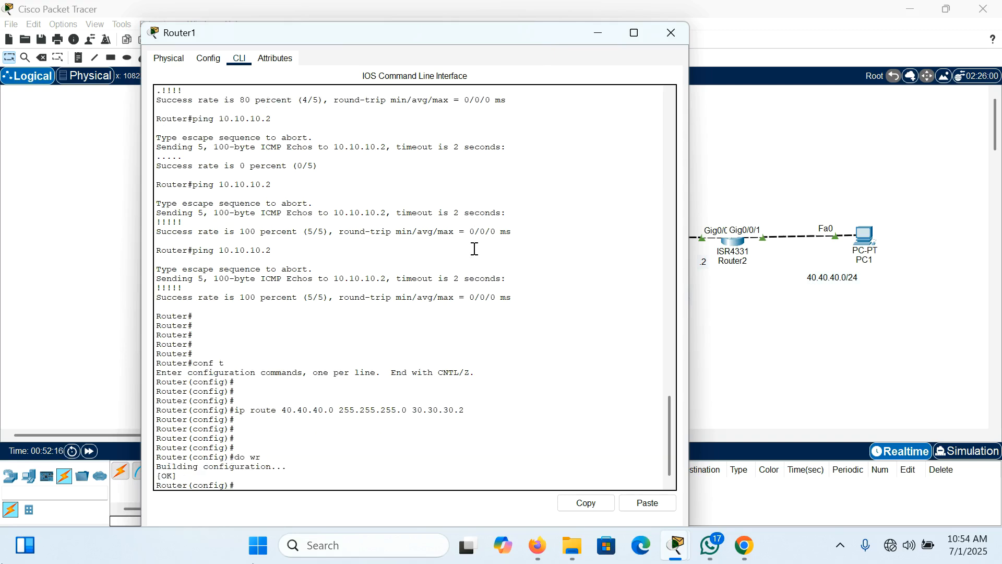
Step: End Router1's configuration session and run "show ip route" to examine the static entries for 10.10.10.0/24 and 40.40.40.0/24
text(end)
key(Return)
text(show ip route)
key(Return)
key(Return)
key(Return)
key(Return)
key(Return)
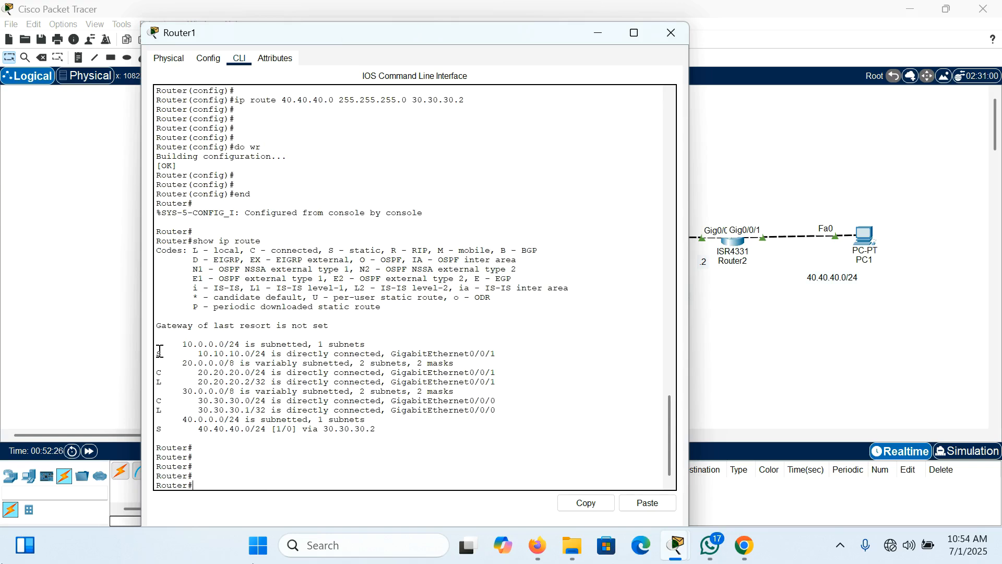
drag(160, 349, 317, 348)
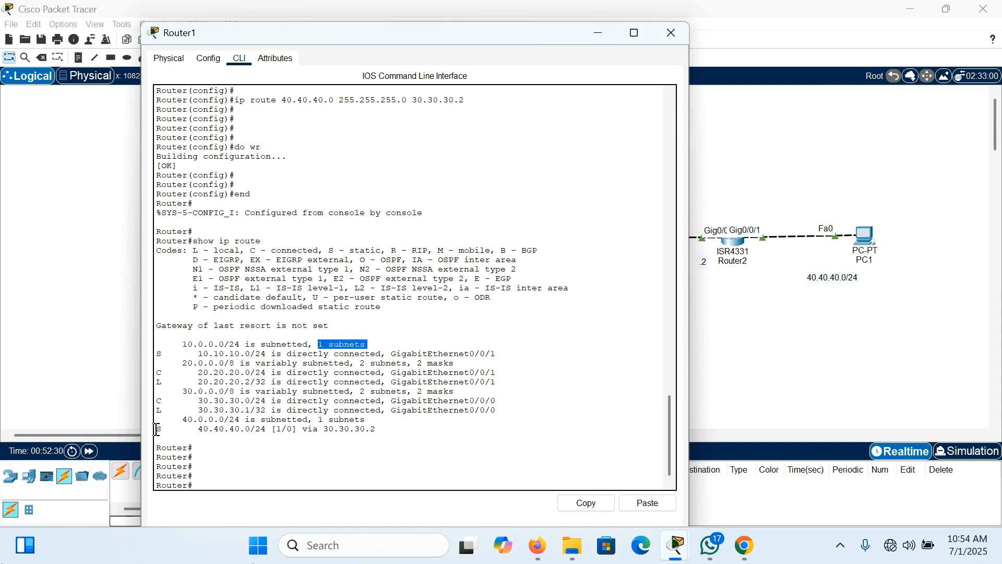
drag(156, 429, 367, 442)
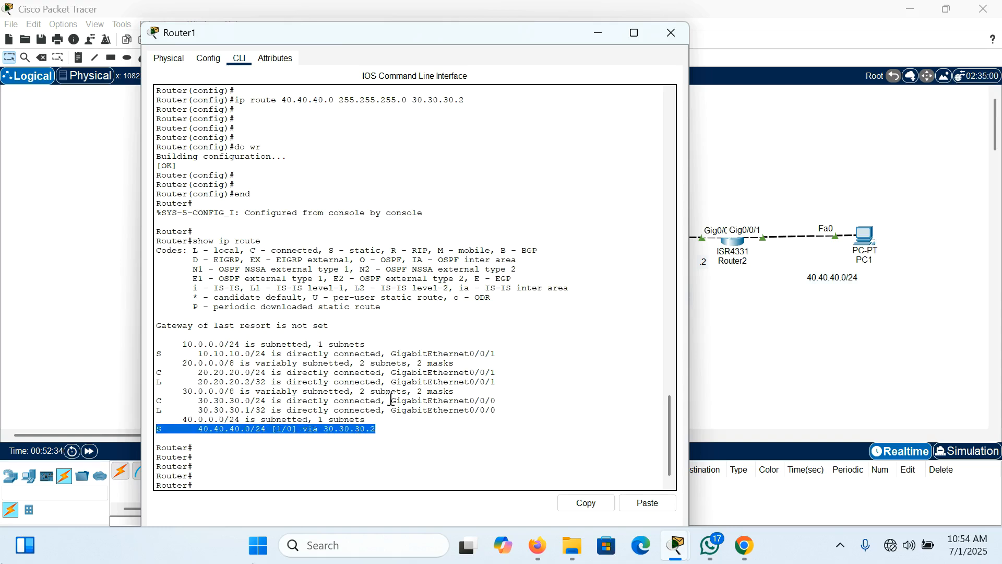
Step: Ping 40.40.40.1 from Router1, and return to the topology to inspect the area around Router2
click(220, 466)
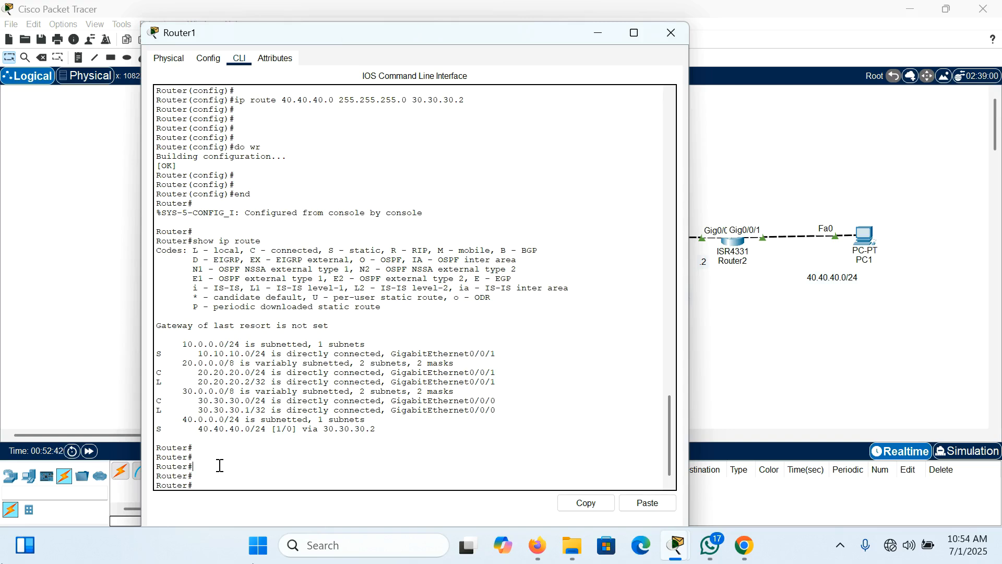
text(ping 40.40.40.1)
key(Return)
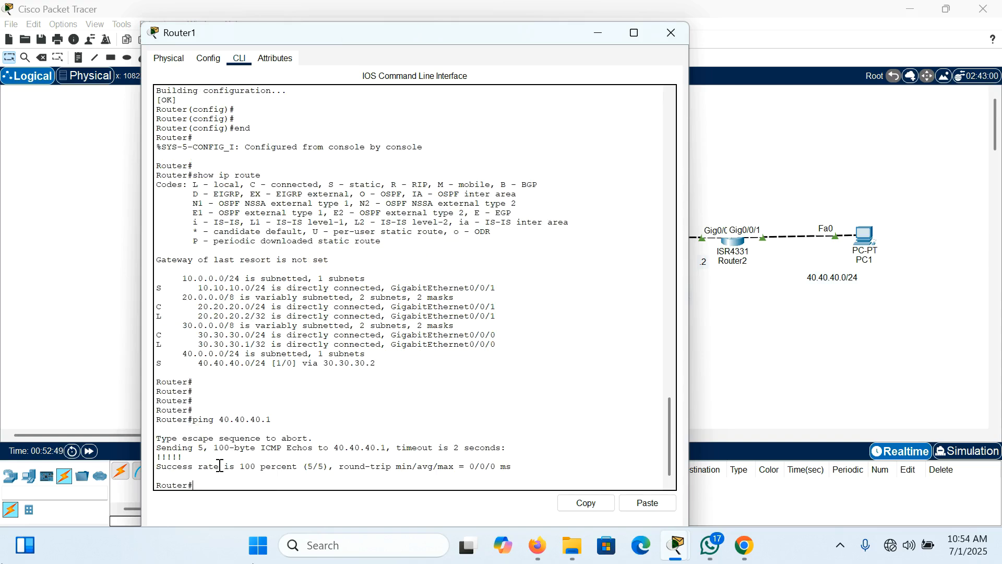
click(670, 35)
drag(681, 209, 782, 299)
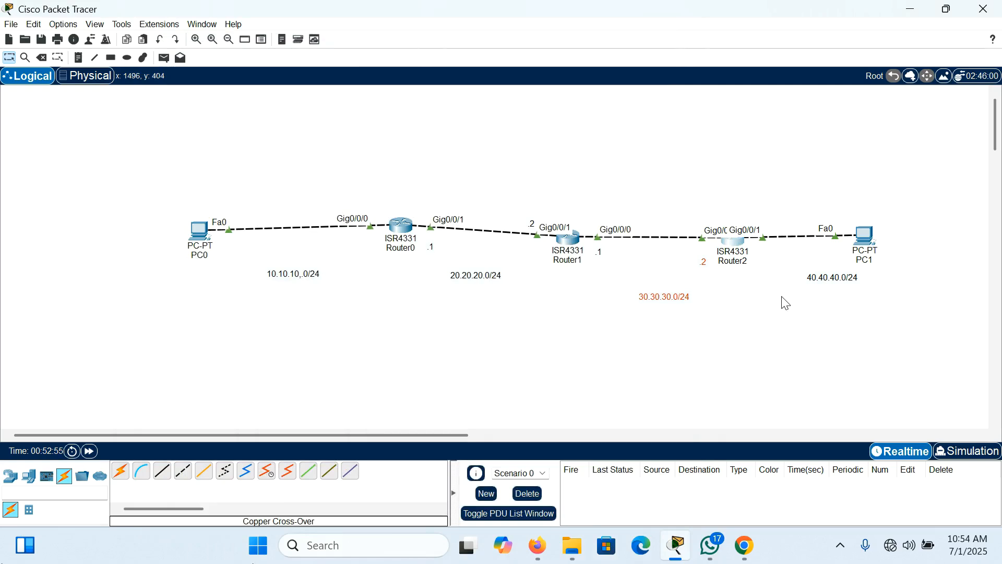
Step: Inspect the 20.20.20.0/24 and 10.10.10.0/24 networks in the topology as the remote destinations for Router2
click(761, 270)
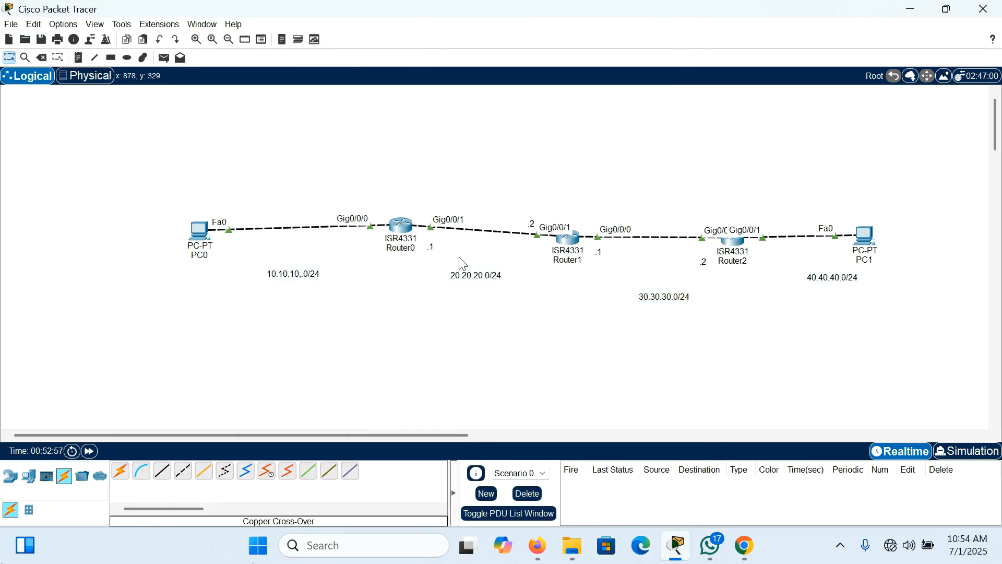
drag(434, 257, 544, 312)
drag(245, 259, 362, 310)
click(638, 308)
Step: Open Router2's command line and enter global configuration mode with "conf t"
click(733, 241)
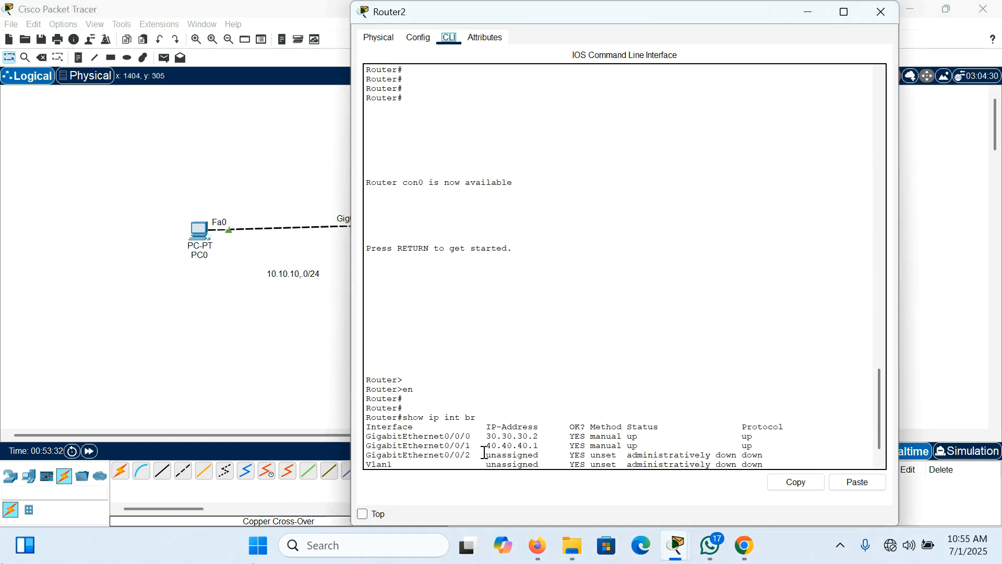
click(818, 442)
key(Return)
key(Return)
key(Return)
key(Return)
key(Return)
key(Return)
key(Return)
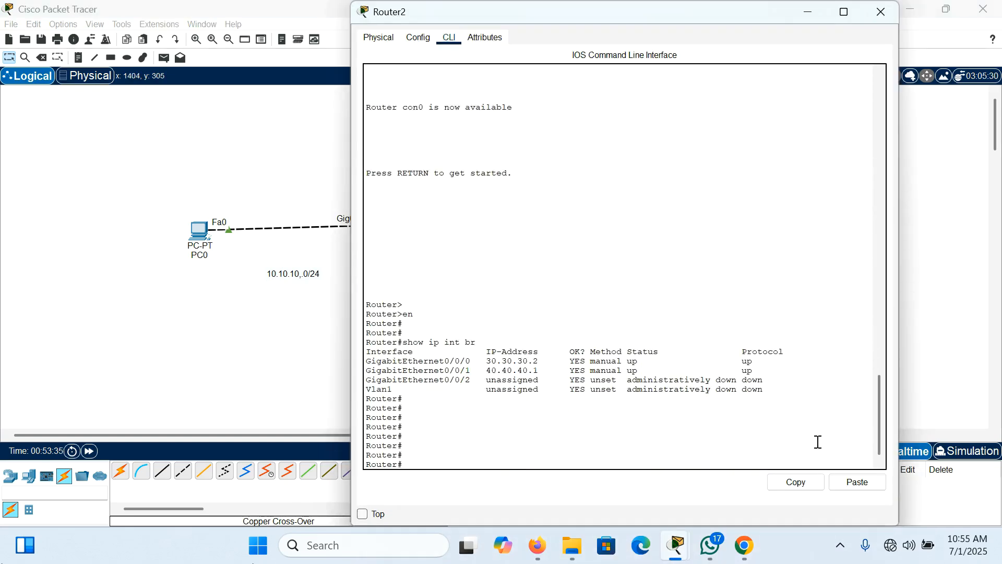
text(conf t)
key(Return)
key(Return)
key(Return)
key(Return)
Step: Add a static route on Router2 to network 10.10.10.0 with mask 255.255.255.0 via next hop 30.30.30.1
text(ip)
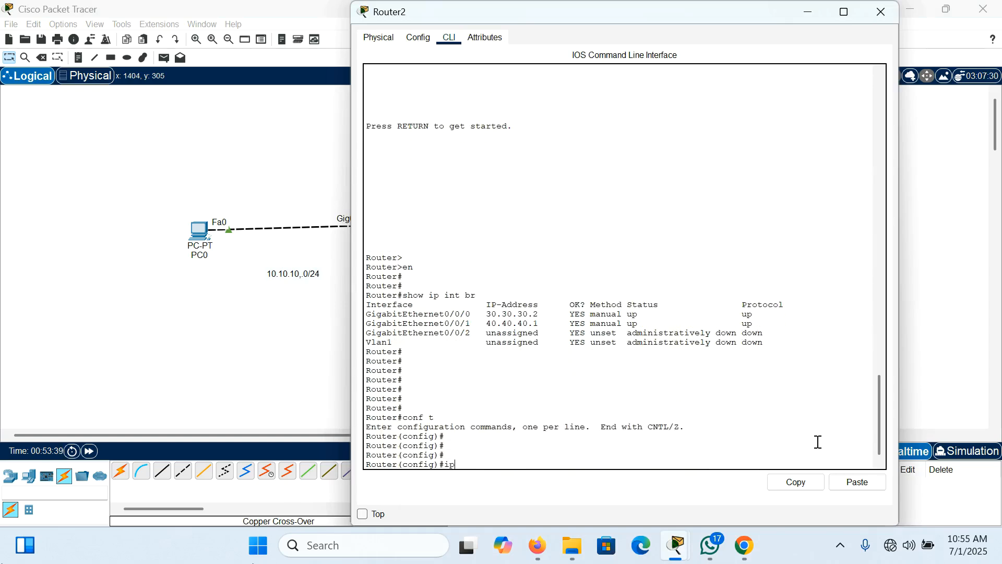
text( route 10.10.10)
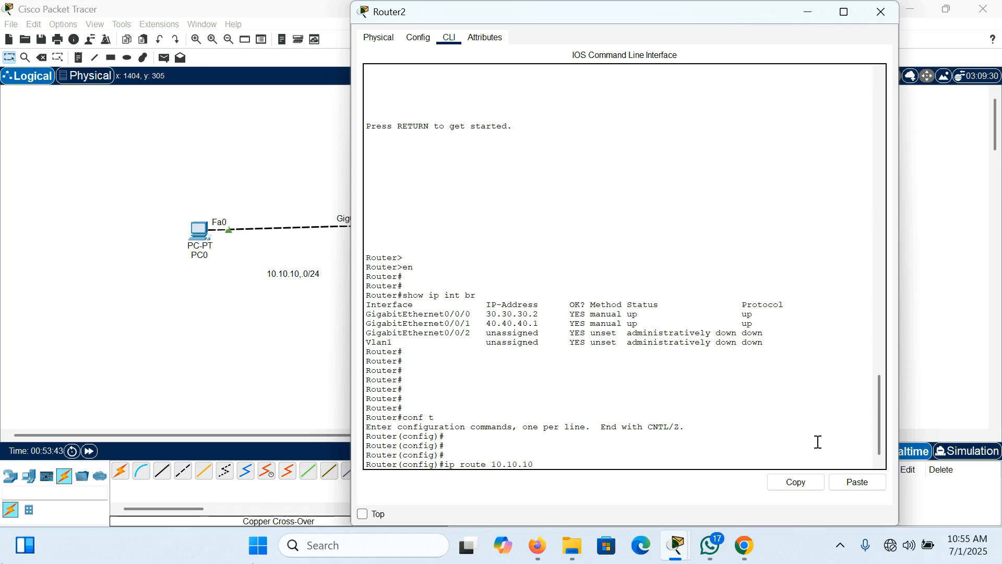
text(.0 255.255.25)
text(30.30.30.1)
key(Return)
key(Return)
key(Return)
key(Return)
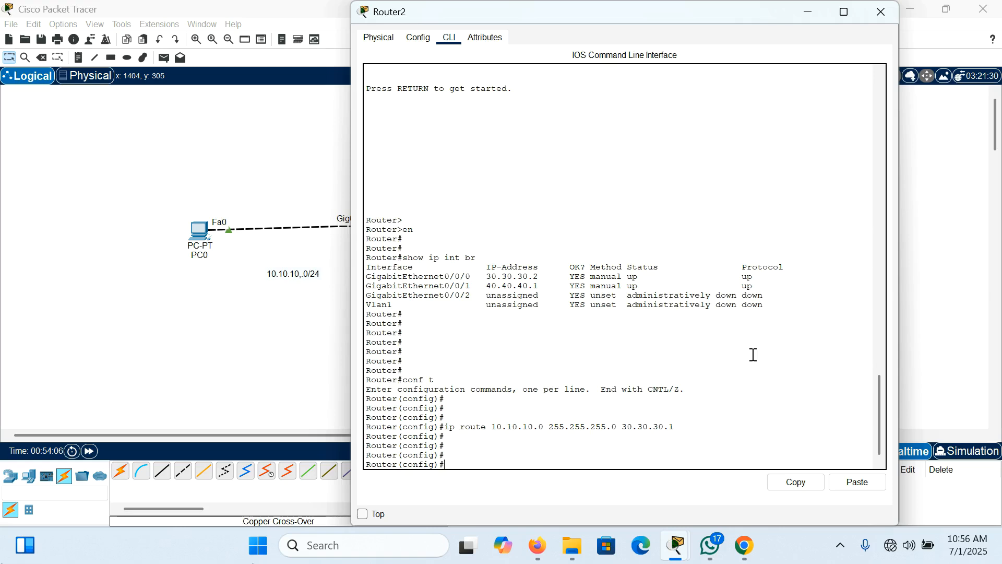
Step: Add a static route on Router2 to network 20.20.20.0 with mask 255.255.255.0 via next hop 30.30.30.1
key(Up)
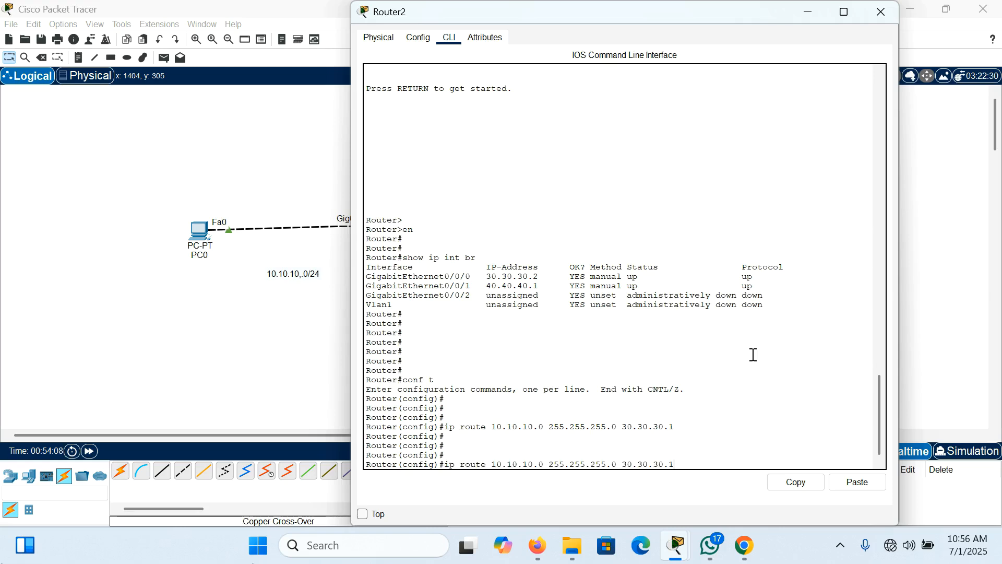
key(Left)
key(Left)
key(Left)
key(Left)
key(Left)
key(Left)
key(Left)
key(Left)
key(Left)
key(Left)
key(Left)
key(Left)
key(Left)
key(Left)
key(Left)
key(Left)
key(Left)
key(BackSpace)
key(BackSpace)
key(BackSpace)
key(BackSpace)
key(BackSpace)
key(BackSpace)
key(BackSpace)
key(BackSpace)
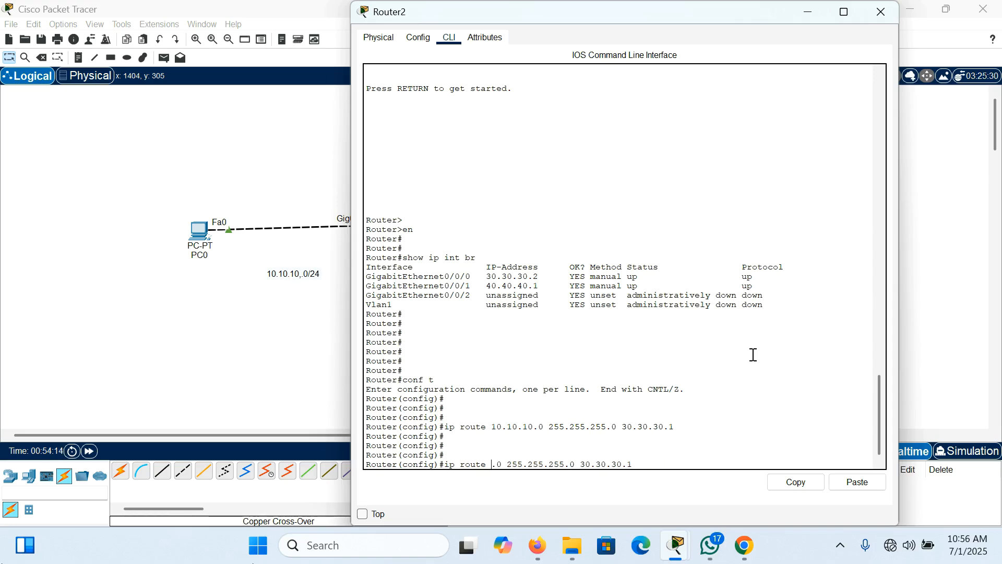
text(20.20.20)
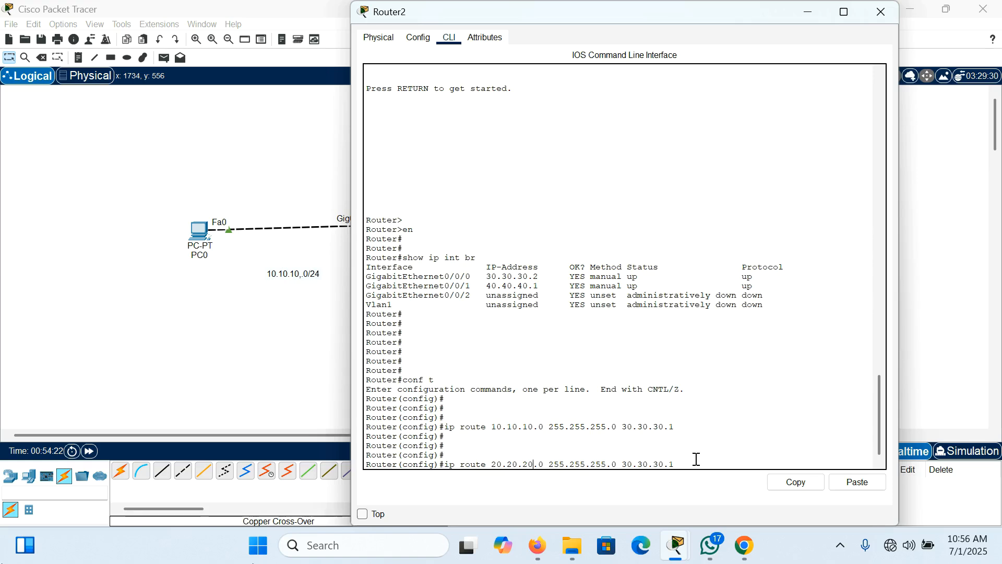
key(Return)
key(Return)
key(Return)
key(Return)
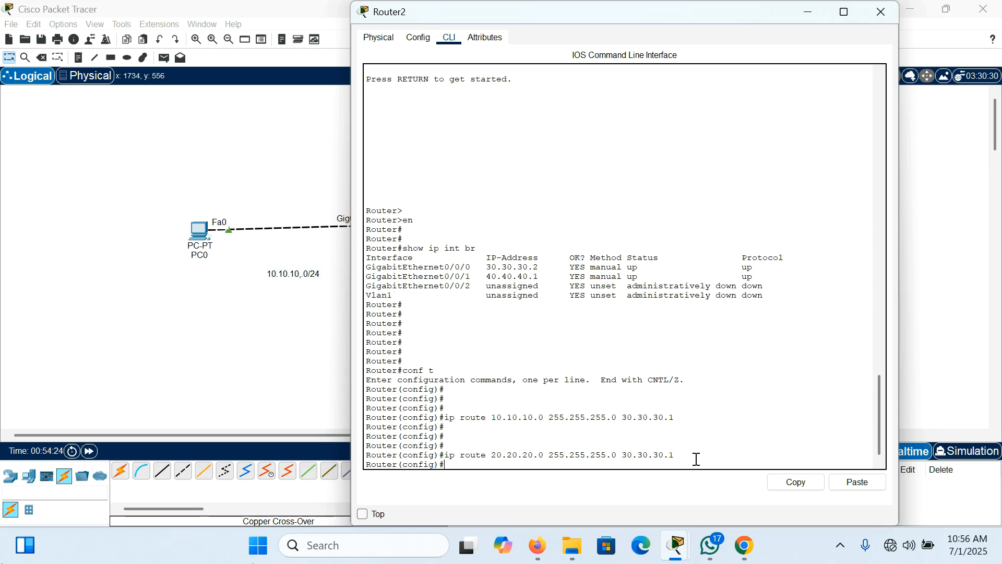
Step: Run "do show ip route" on Router2 and examine the static entries for 20.20.20.0/24 and 10.10.10.0/24
text(do)
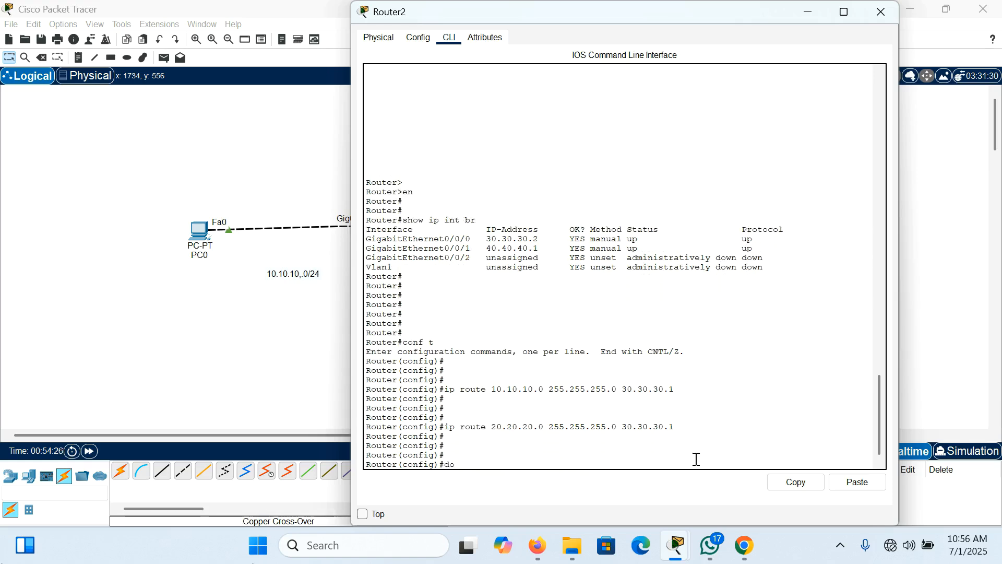
text( show ip route)
key(Return)
key(Return)
key(Return)
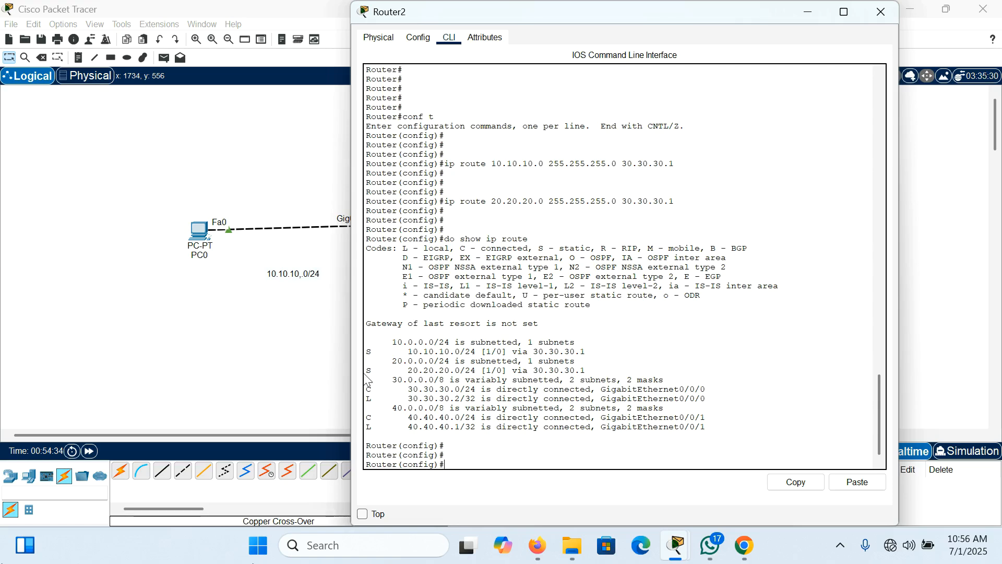
drag(368, 371, 474, 371)
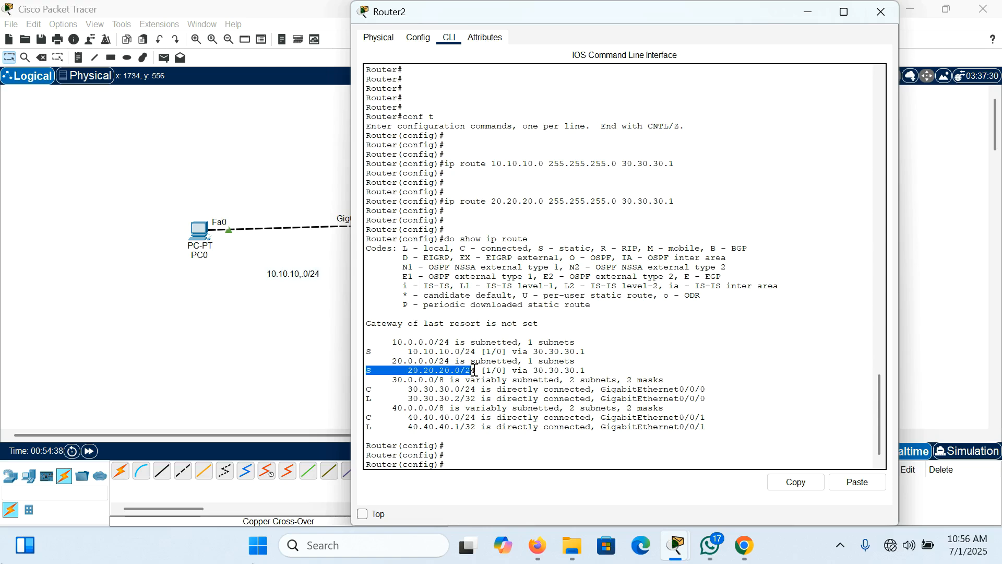
drag(387, 352, 474, 352)
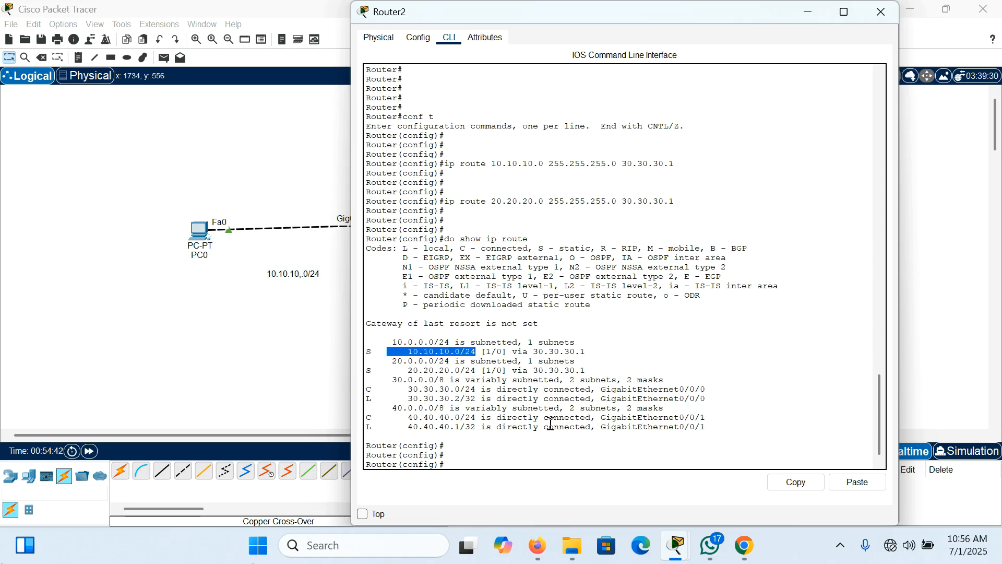
click(476, 457)
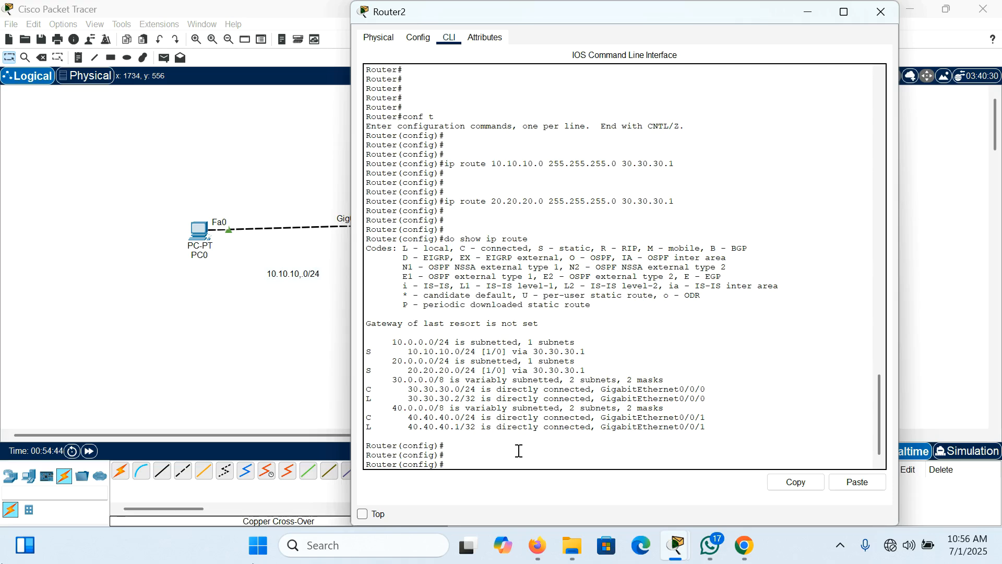
Step: End Router2's configuration session, save the configuration with "write", and close the router's window
key(Return)
key(Return)
key(Return)
key(Return)
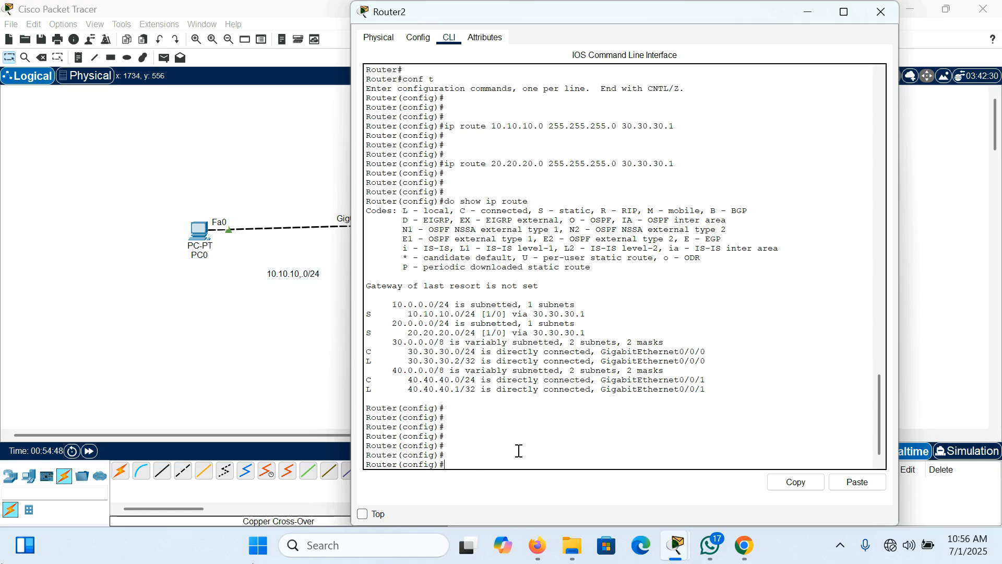
text(end)
key(Return)
key(Return)
key(Return)
key(Return)
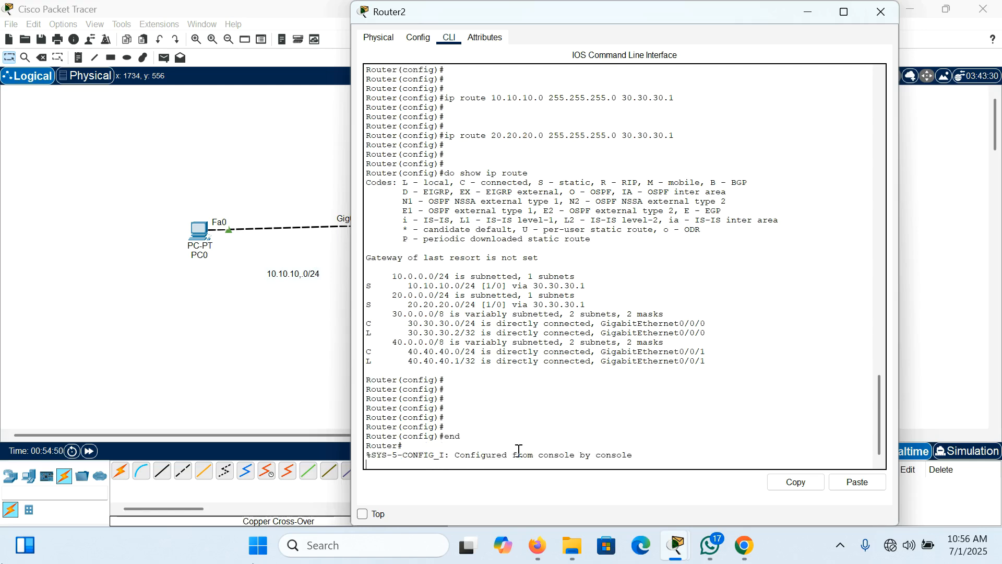
text(write)
key(Return)
key(Return)
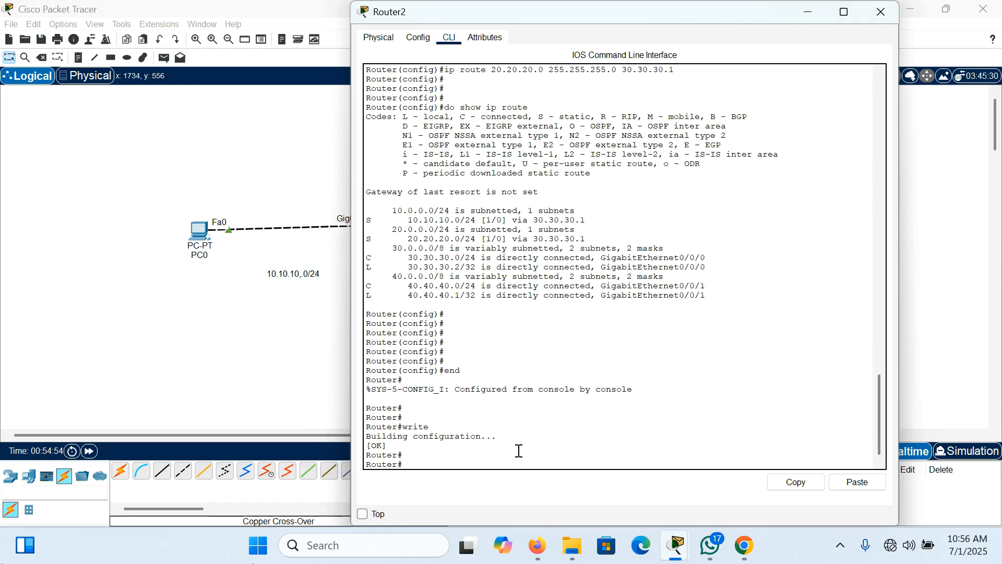
click(877, 17)
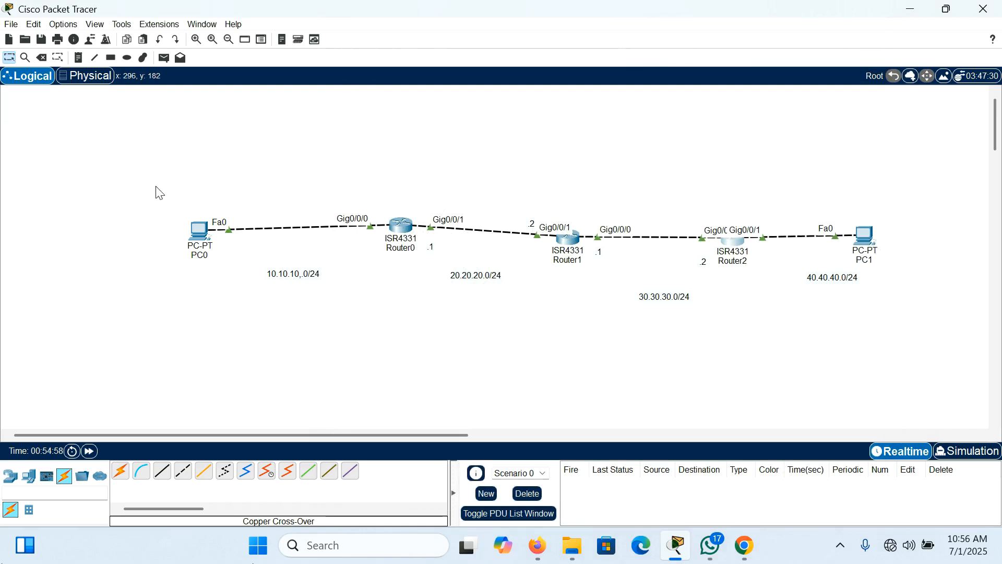
Step: Ping 40.40.40.2 from PC0's command prompt, and close PC0's window
click(199, 230)
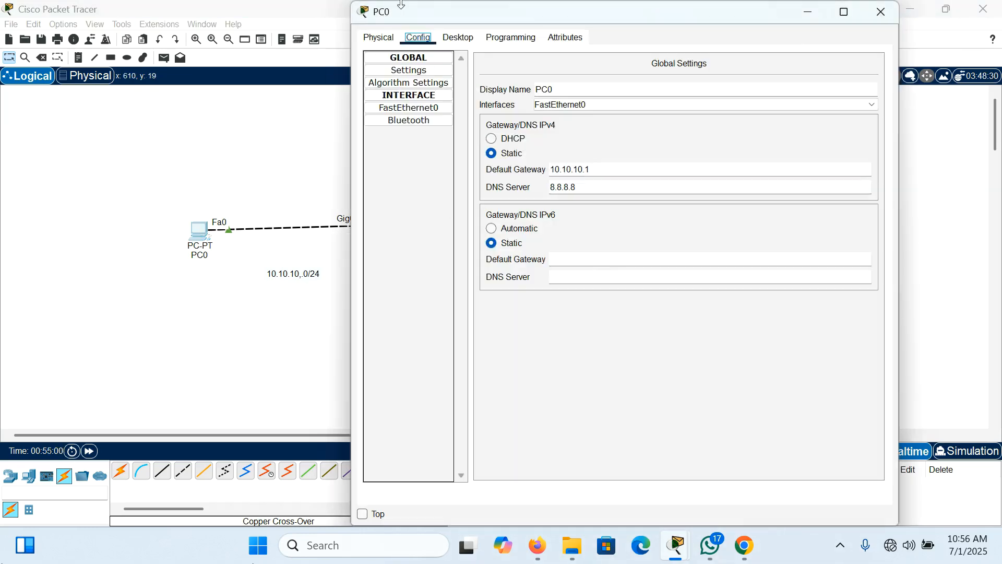
click(462, 37)
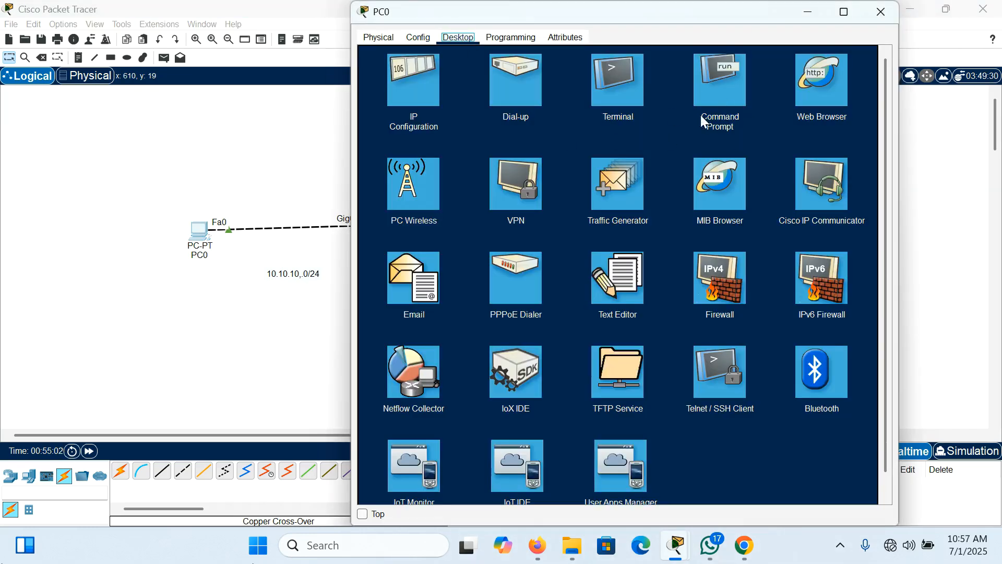
click(723, 105)
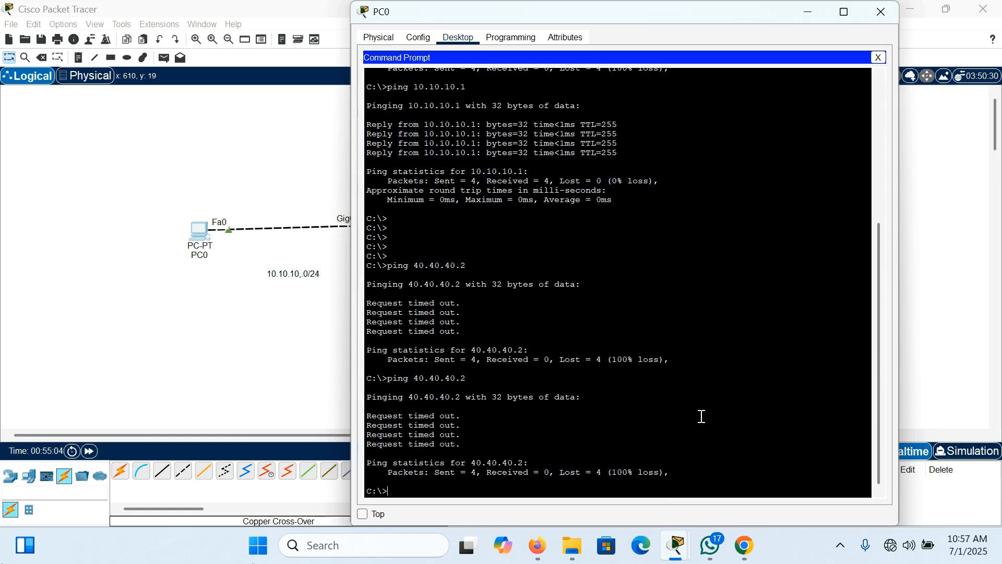
key(Up)
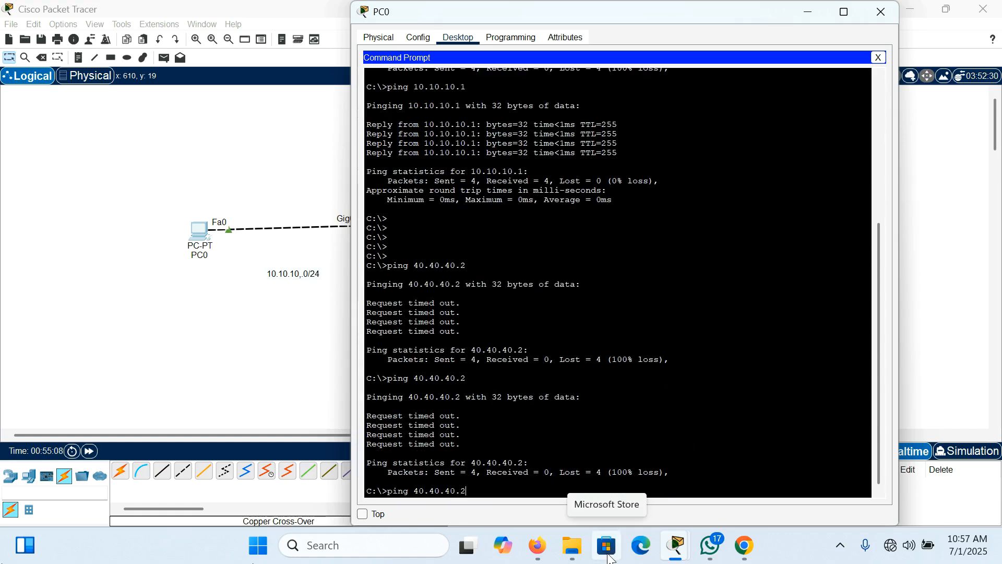
key(Return)
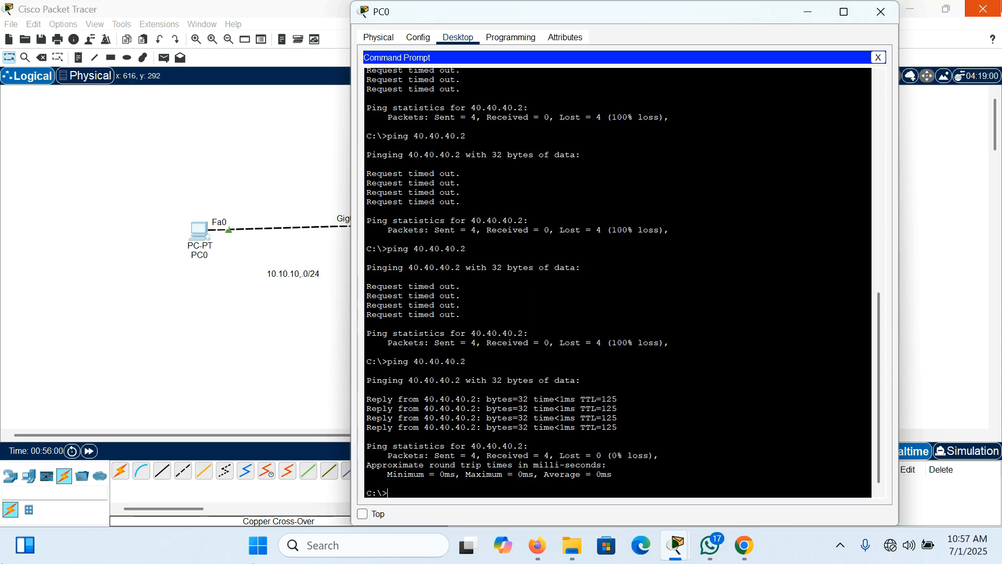
click(880, 12)
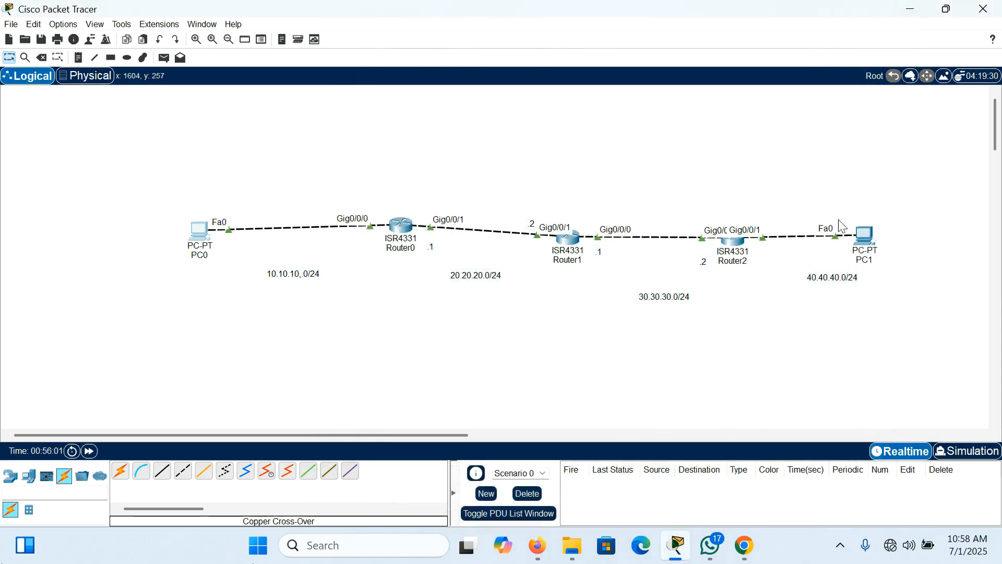
Step: Ping 10.10.10.2 from PC1's command prompt
click(866, 235)
click(461, 36)
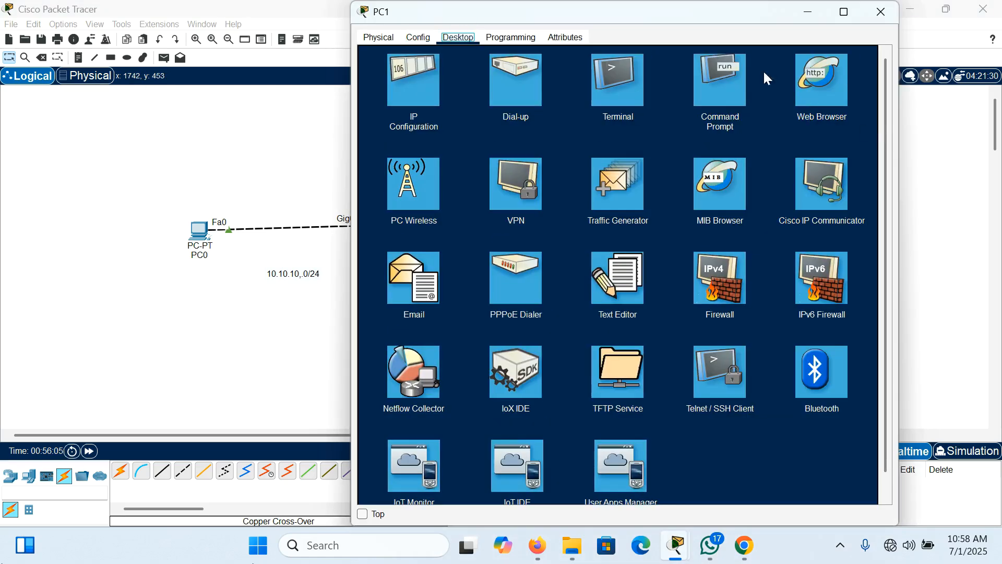
click(720, 99)
key(Up)
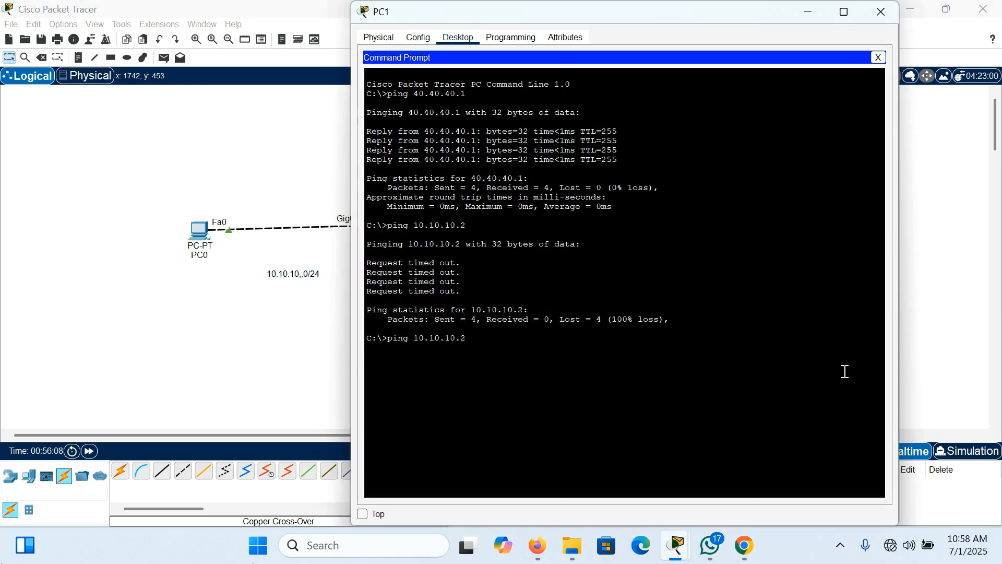
key(Return)
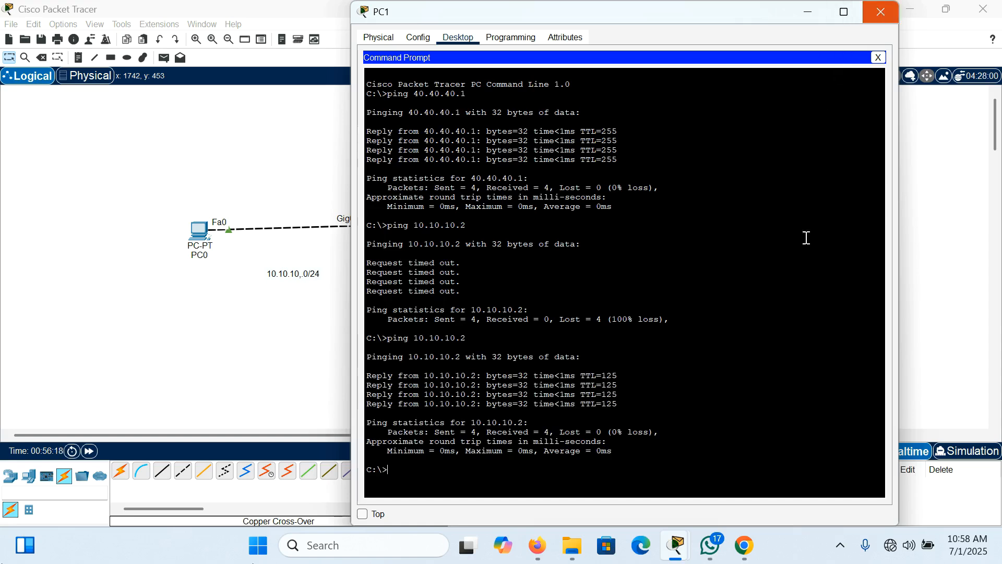
Step: Ping 20.20.20.1 from PC1's command prompt
key(Up)
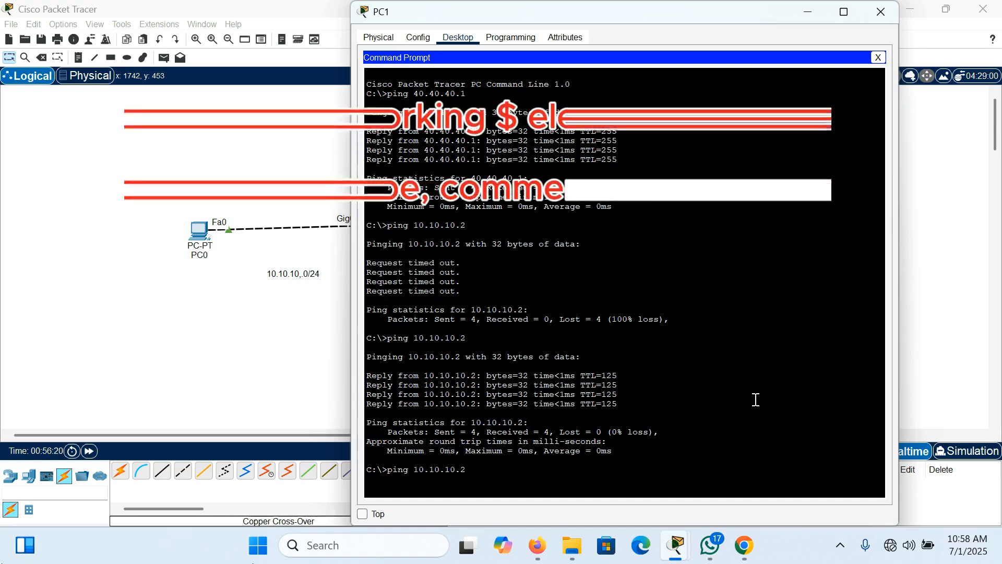
key(BackSpace)
key(BackSpace)
key(BackSpace)
key(BackSpace)
key(BackSpace)
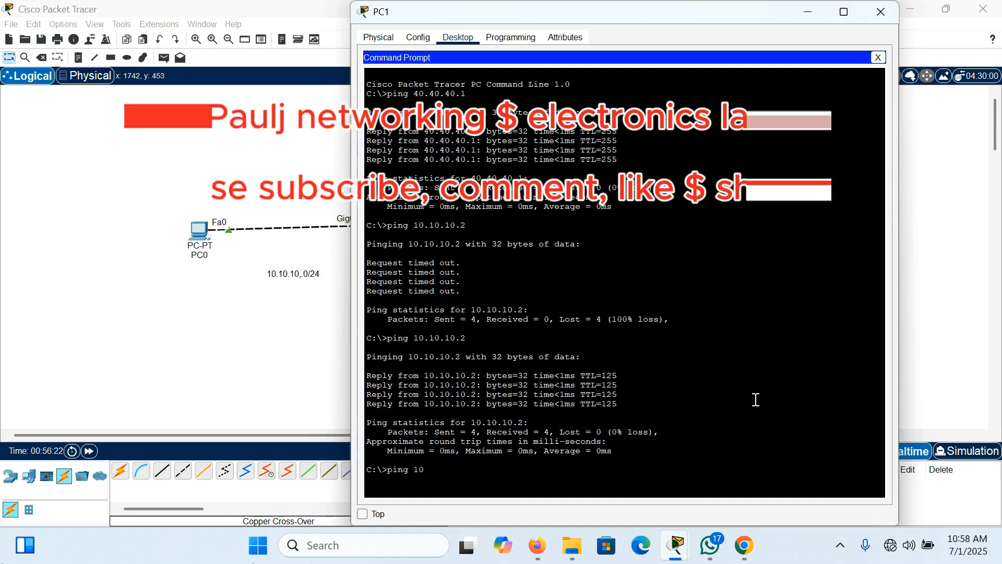
key(BackSpace)
key(BackSpace)
key(BackSpace)
key(BackSpace)
key(BackSpace)
text(20.20.2)
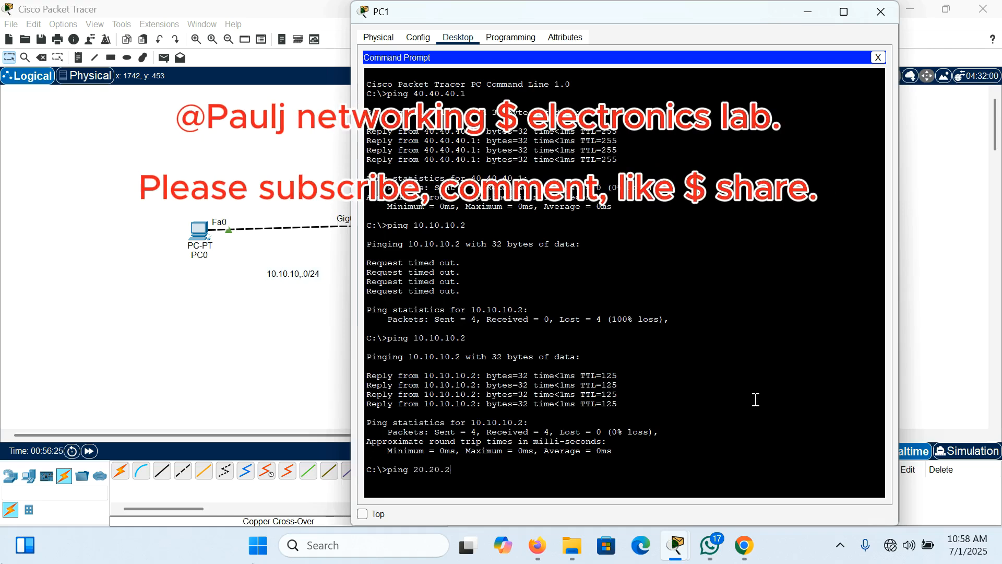
text(0.1)
key(Return)
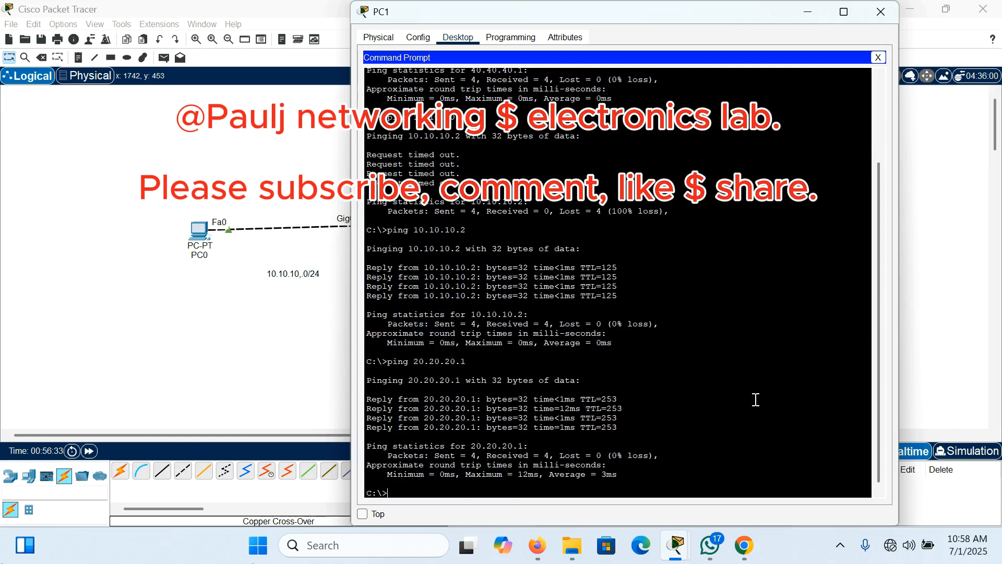
Step: Ping 20.20.20.2 from PC1, and close PC1's window to return to the topology
text(ping 20.20.20.2)
key(Return)
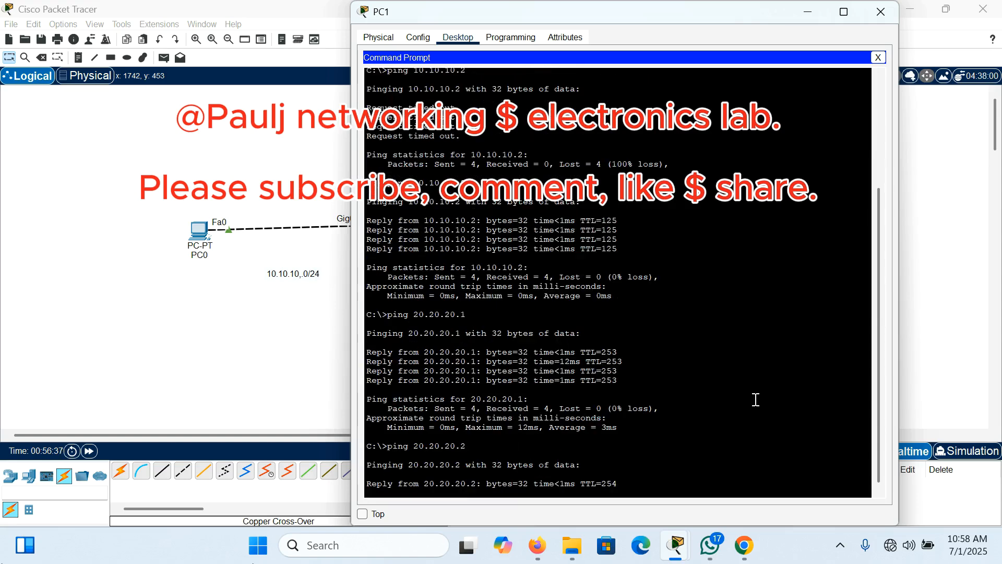
click(885, 9)
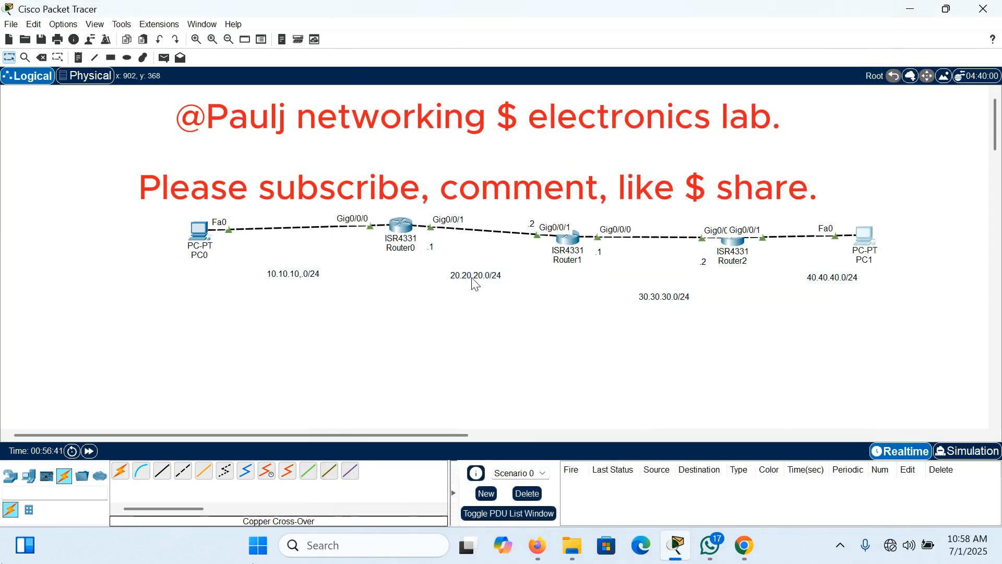